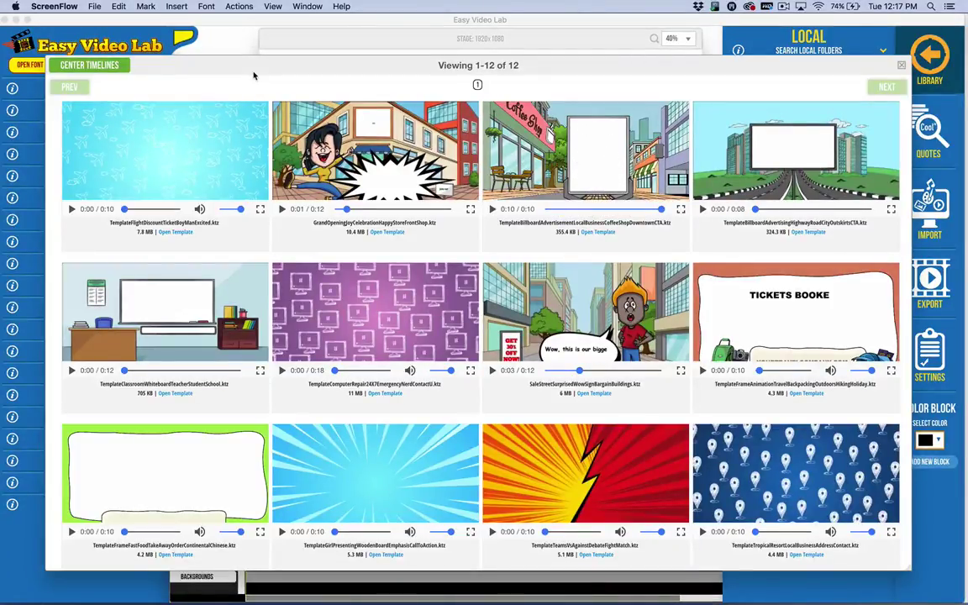
Preview the flight-ticket and other templates, then open the ComputerRepair template.
{"action": "left_click", "coordinate": [139, 184]}
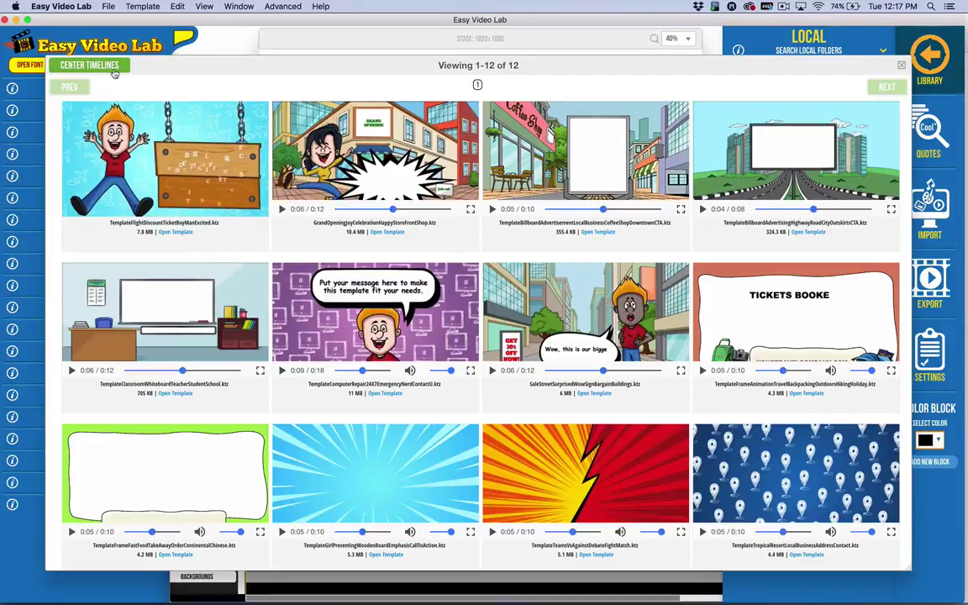
{"action": "left_click", "coordinate": [378, 453]}
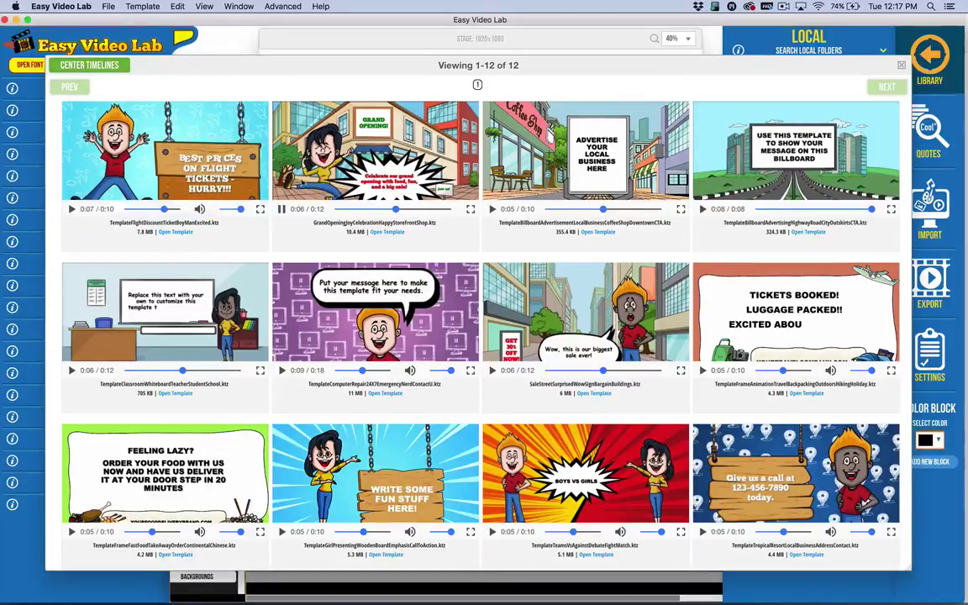
{"action": "mouse_move", "coordinate": [375, 168]}
{"action": "mouse_move", "coordinate": [526, 144]}
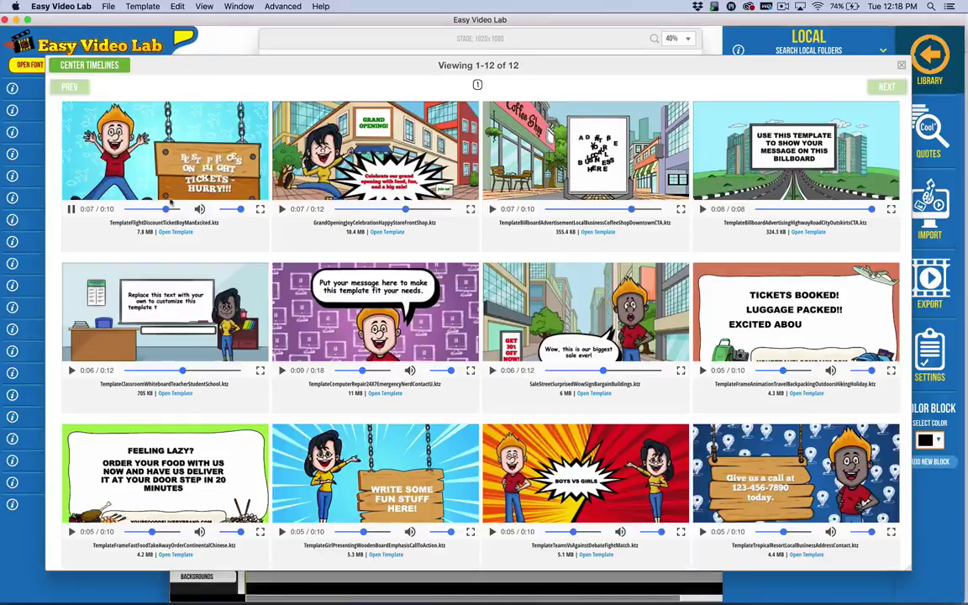
{"action": "mouse_move", "coordinate": [822, 151]}
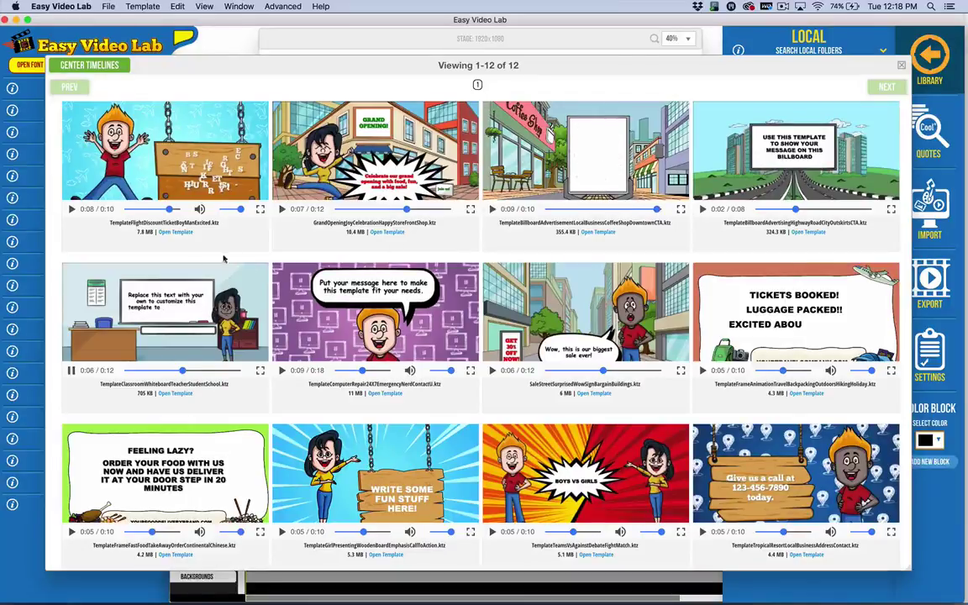
{"action": "mouse_move", "coordinate": [152, 275]}
{"action": "mouse_move", "coordinate": [177, 209]}
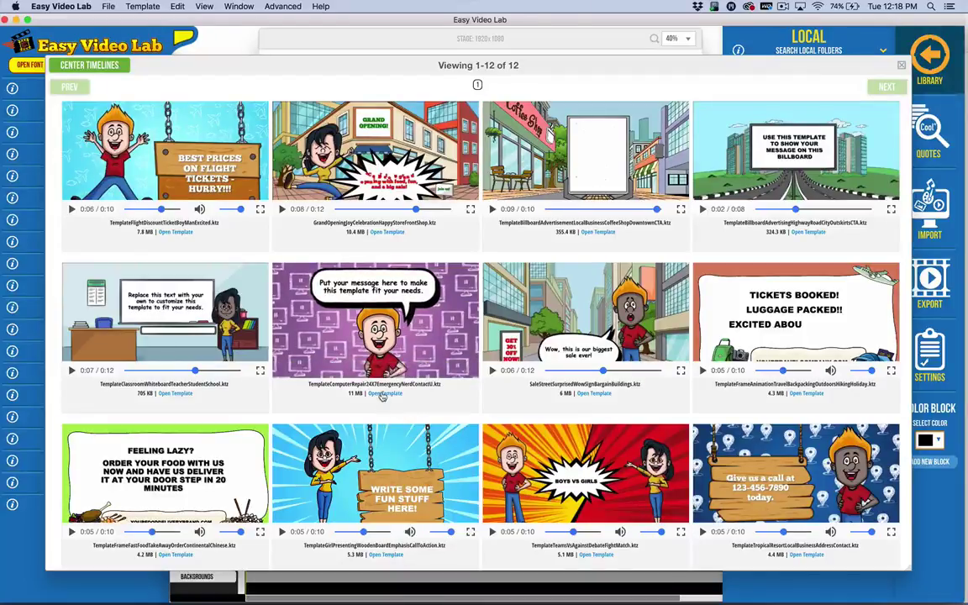
{"action": "left_click", "coordinate": [382, 395]}
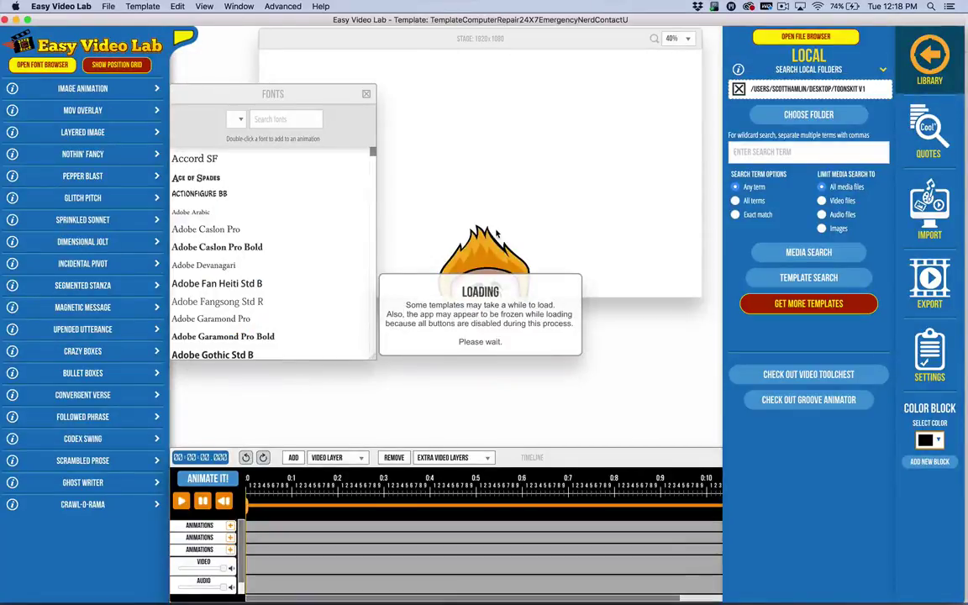
{"action": "left_click", "coordinate": [479, 329]}
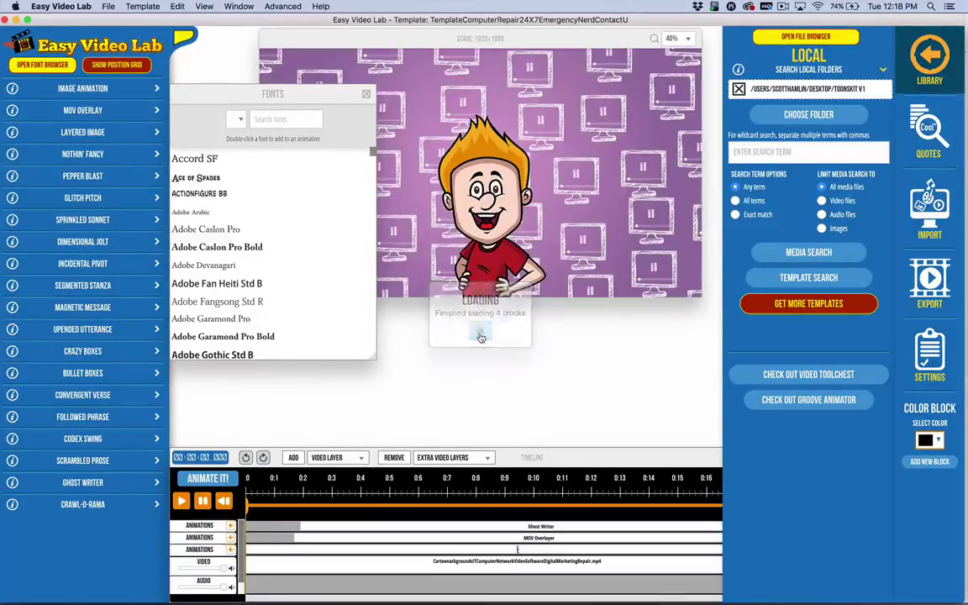
Replace the character's image block with the hands-on-hips woman from an Images search for 'fema'.
{"action": "left_click", "coordinate": [492, 504]}
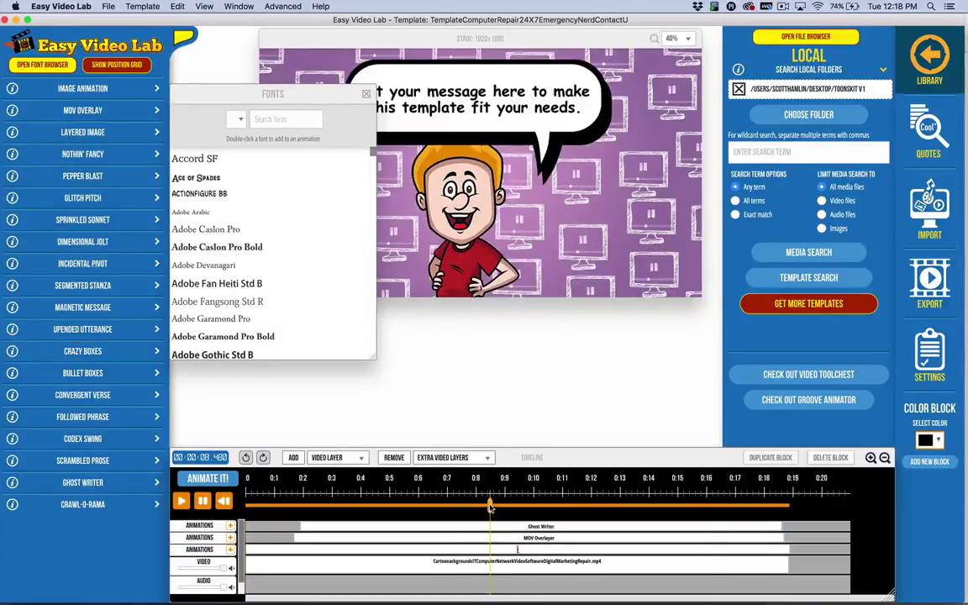
{"action": "left_click", "coordinate": [365, 93]}
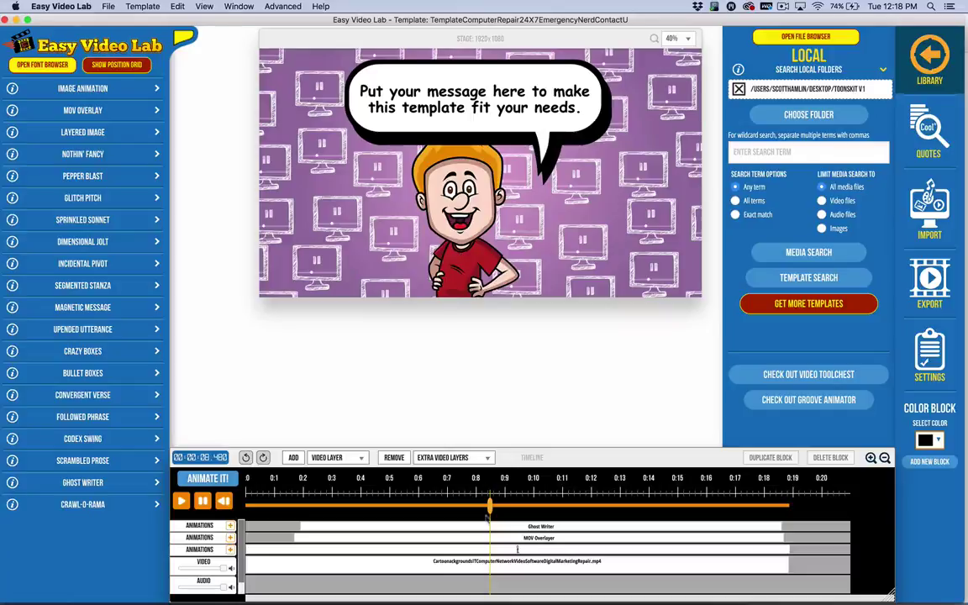
{"action": "left_click", "coordinate": [441, 549]}
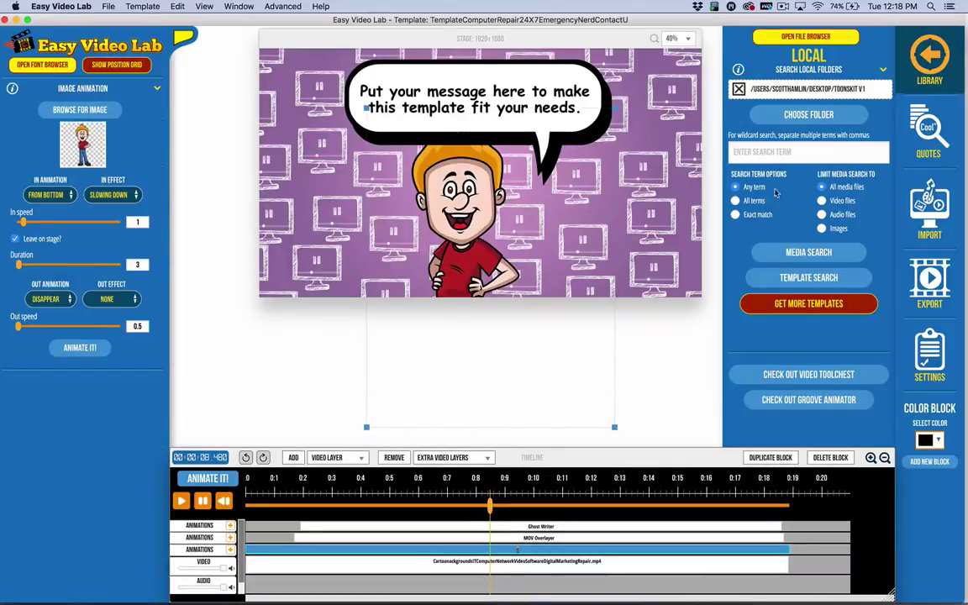
{"action": "left_click", "coordinate": [756, 151]}
{"action": "type", "text": "fema"}
{"action": "left_click", "coordinate": [821, 228]}
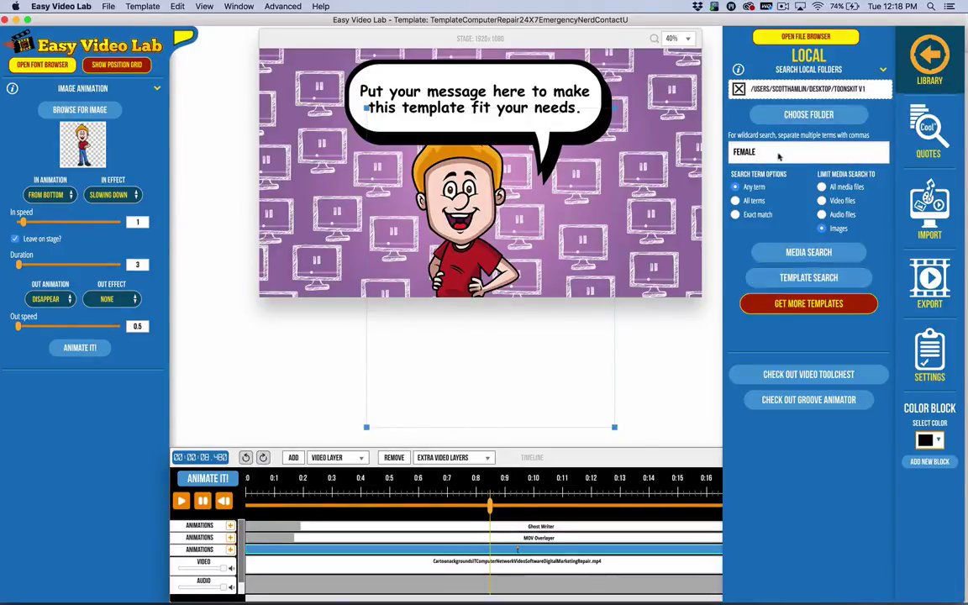
{"action": "left_click", "coordinate": [731, 251]}
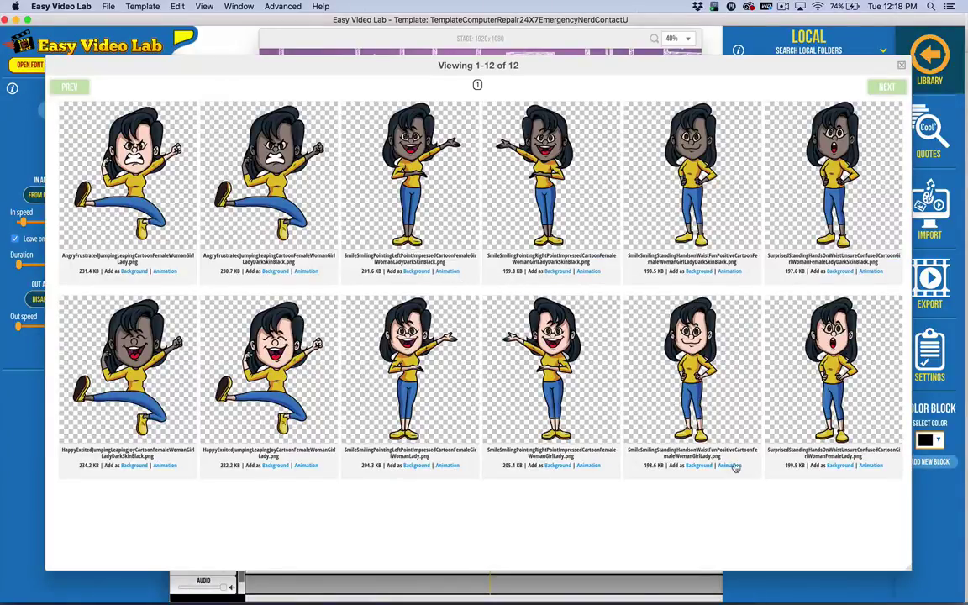
{"action": "left_click", "coordinate": [662, 420]}
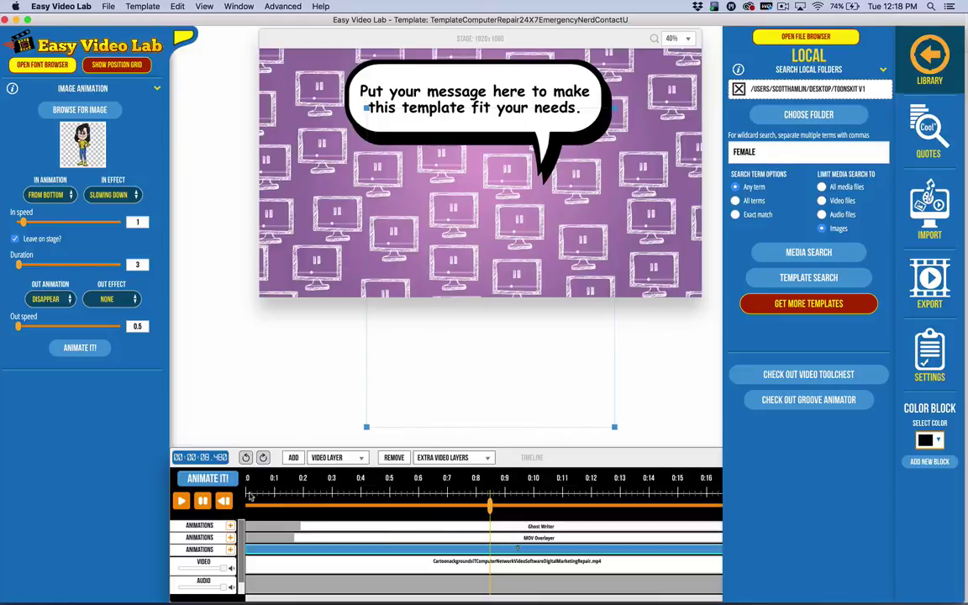
Nudge the woman slightly right and up, replaying the scene to check her position.
{"action": "left_click", "coordinate": [182, 501]}
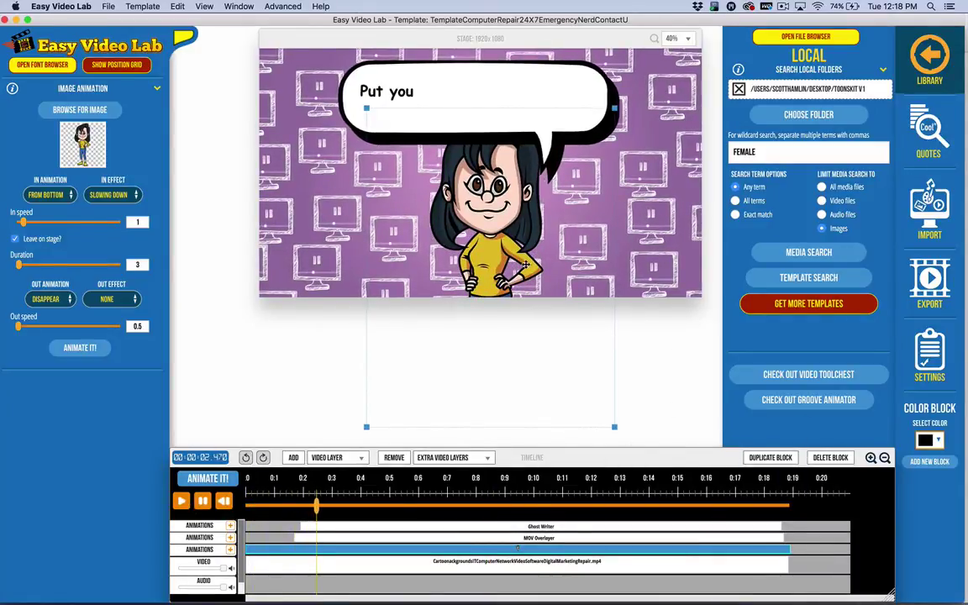
{"action": "left_click_drag", "start_coordinate": [468, 258], "coordinate": [473, 254]}
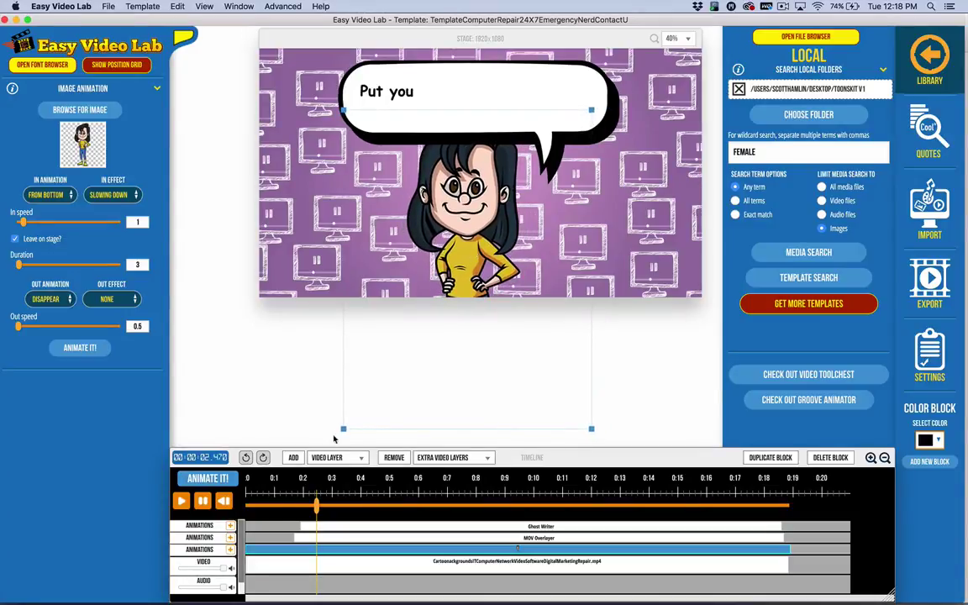
{"action": "left_click", "coordinate": [223, 501]}
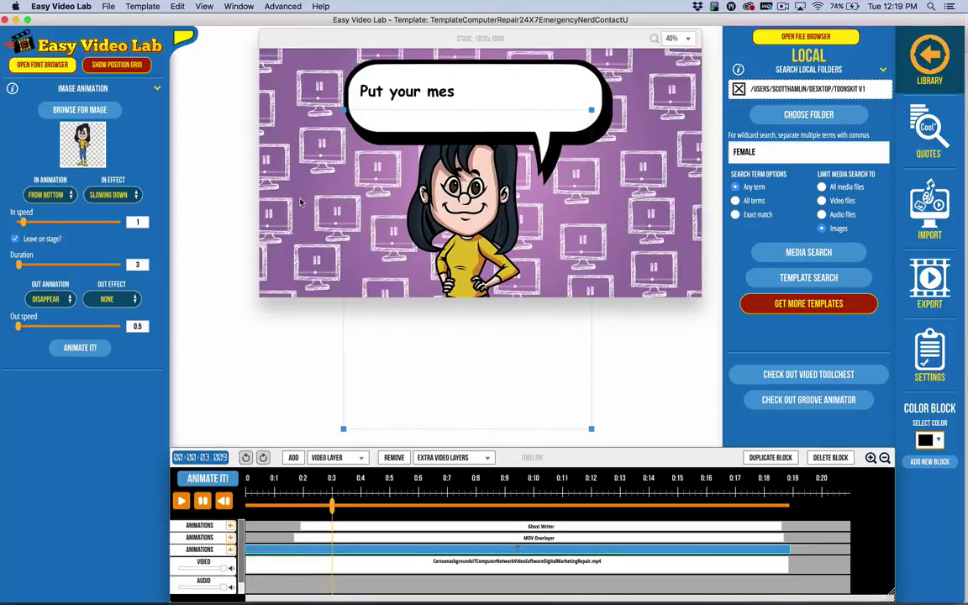
Open the local library search from the right-side panel and enter the term 'FILM'.
{"action": "left_click", "coordinate": [286, 564]}
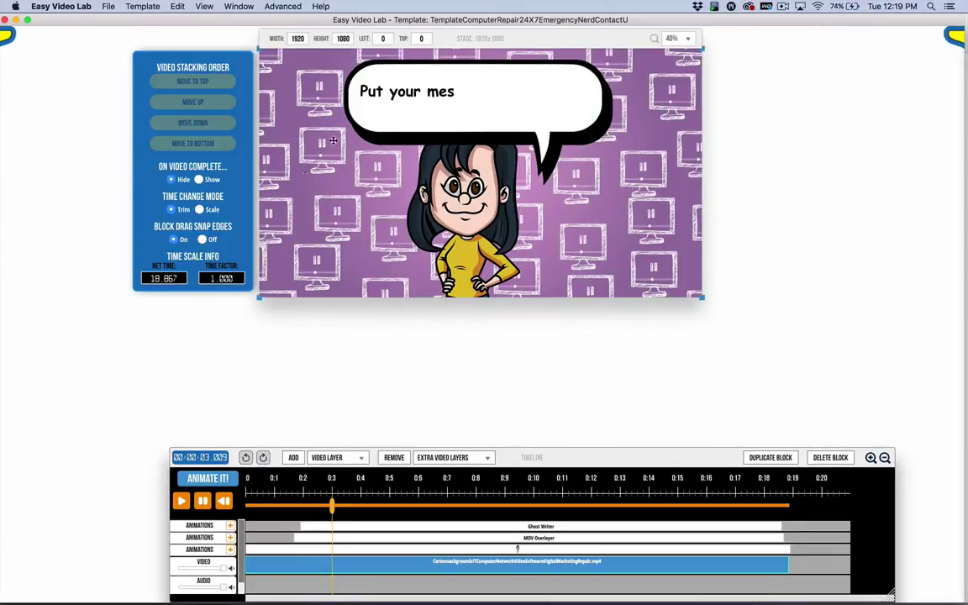
{"action": "left_click", "coordinate": [4, 37]}
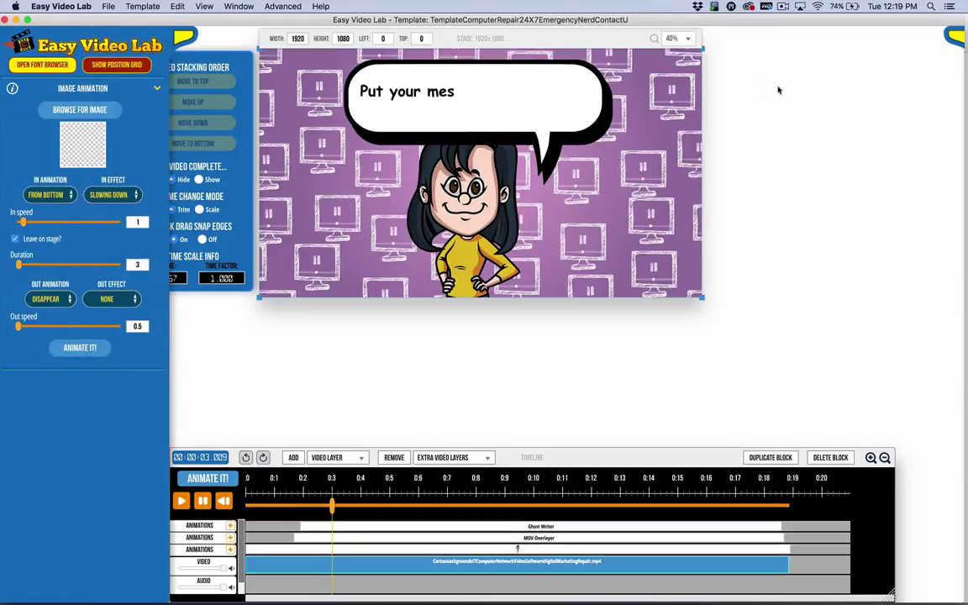
{"action": "left_click", "coordinate": [957, 39]}
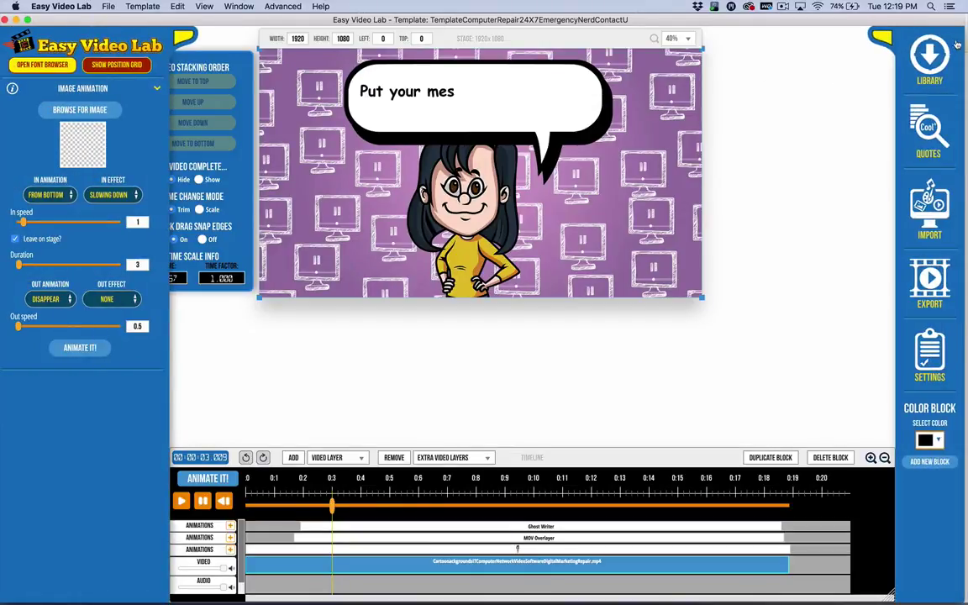
{"action": "left_click", "coordinate": [934, 54]}
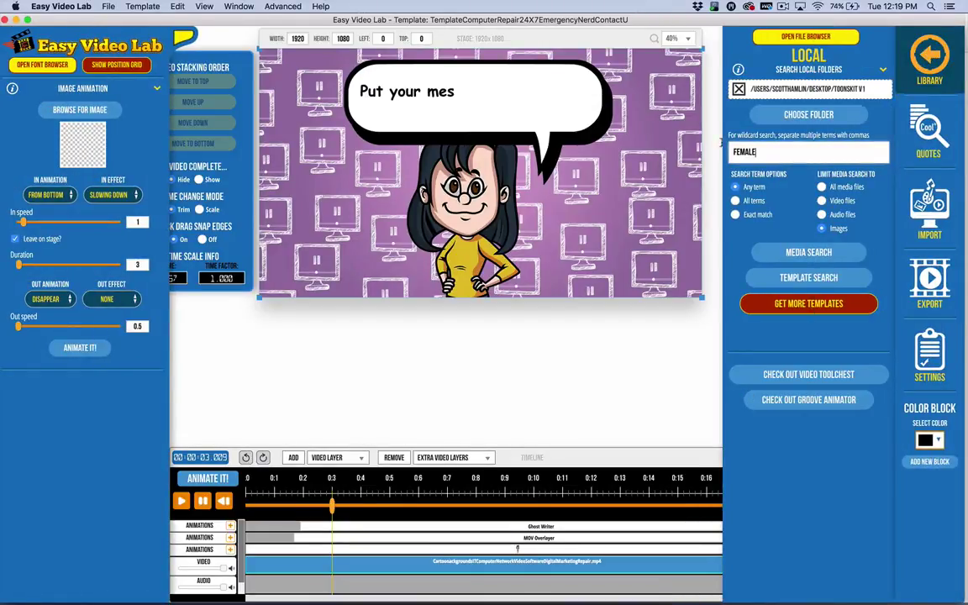
{"action": "type", "text": "W"}
{"action": "key", "text": "BackSpace"}
{"action": "key", "text": "BackSpace"}
{"action": "key", "text": "BackSpace"}
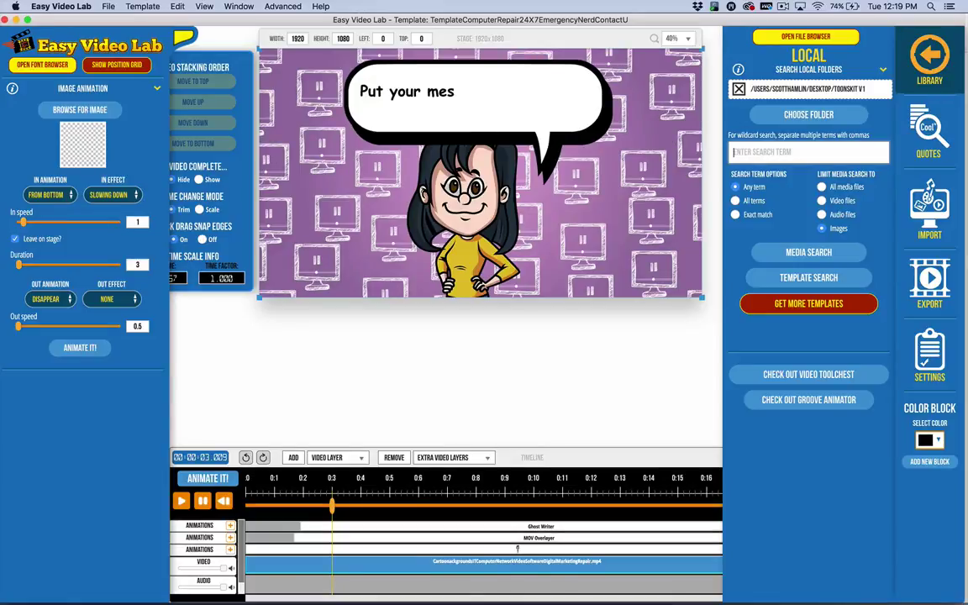
{"action": "type", "text": "FILM"}
Run the FILM image search, close its single result, and restore the image animation settings.
{"action": "left_click", "coordinate": [772, 252]}
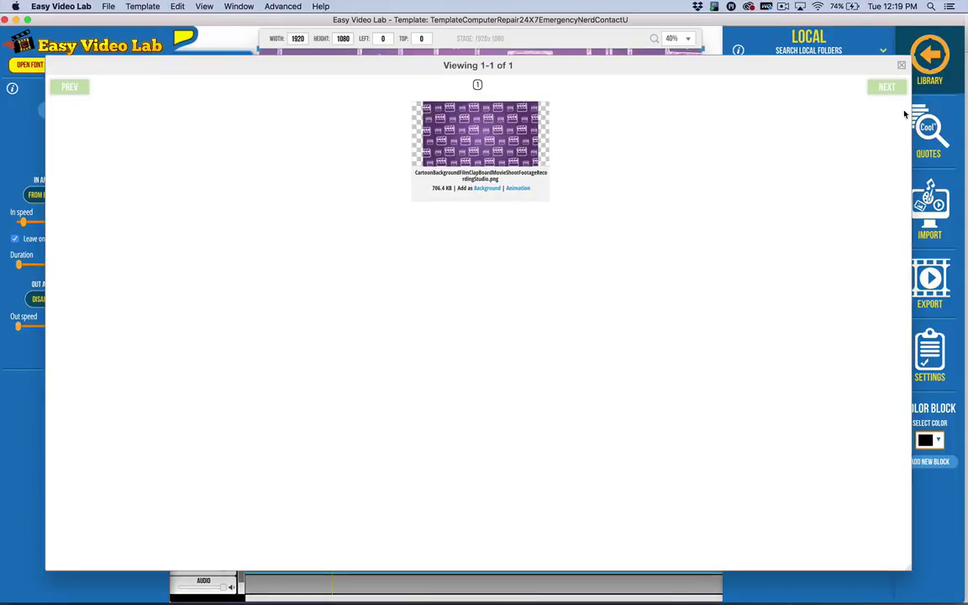
{"action": "left_click", "coordinate": [811, 61]}
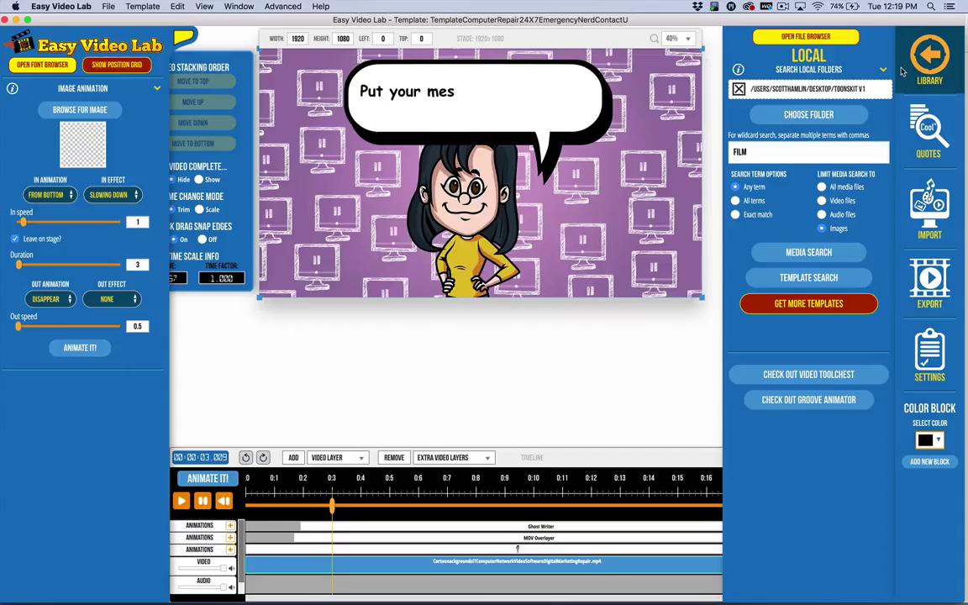
{"action": "left_click", "coordinate": [409, 560]}
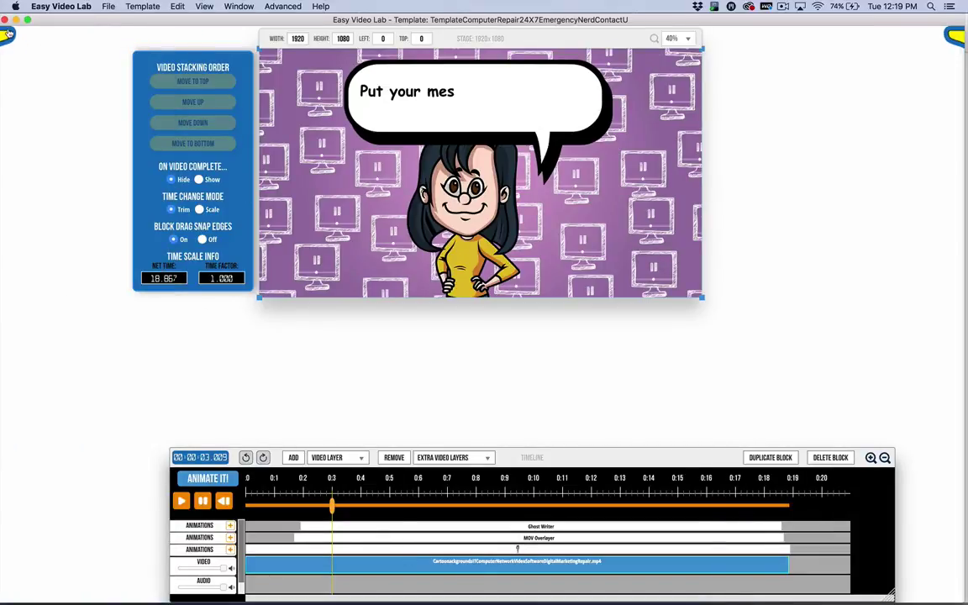
{"action": "left_click", "coordinate": [7, 32]}
Reopen the local library search and cancel the Choose Folder dialog, keeping the Toonskit V1 folder.
{"action": "left_click", "coordinate": [955, 35]}
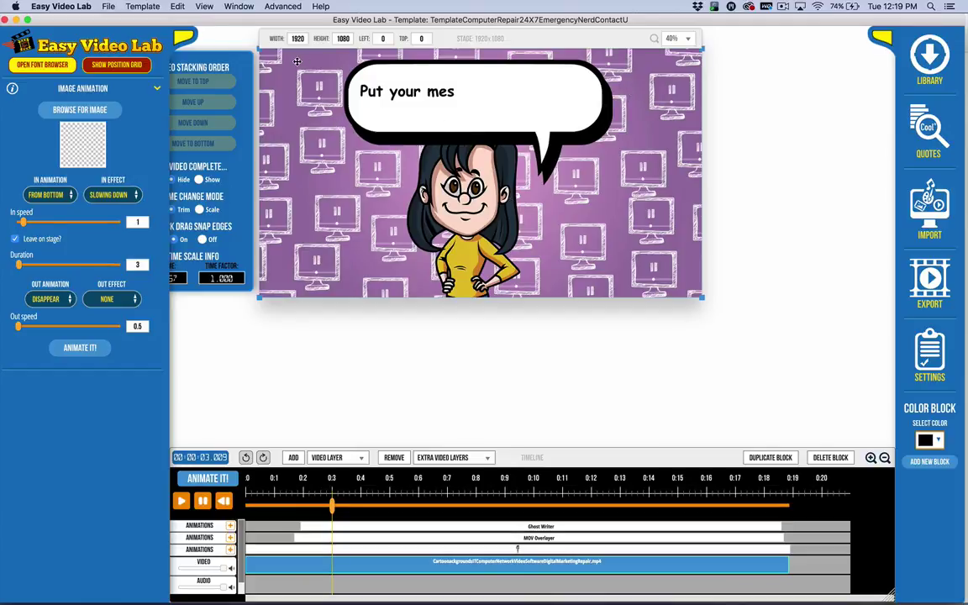
{"action": "left_click", "coordinate": [925, 65]}
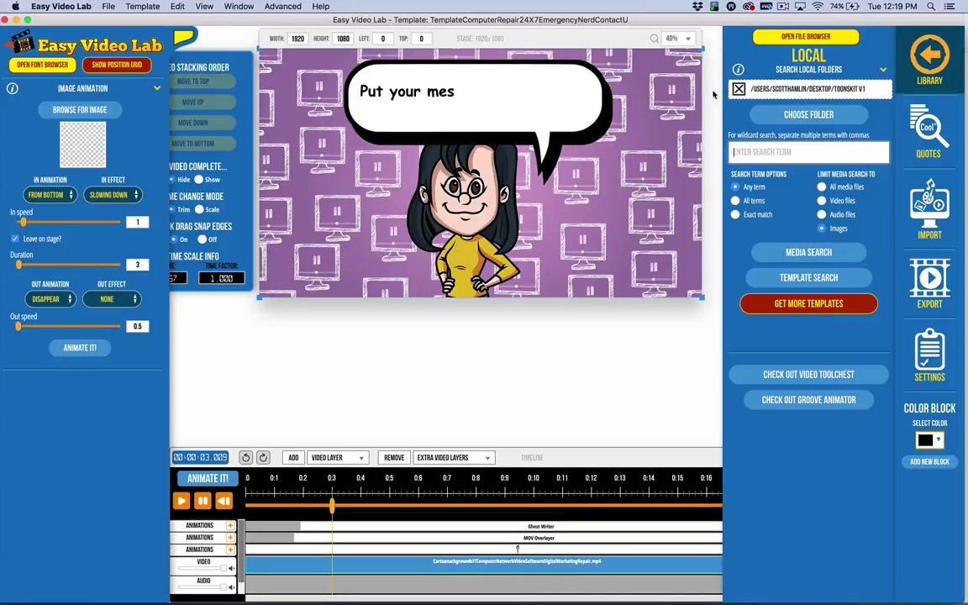
{"action": "left_click", "coordinate": [763, 119]}
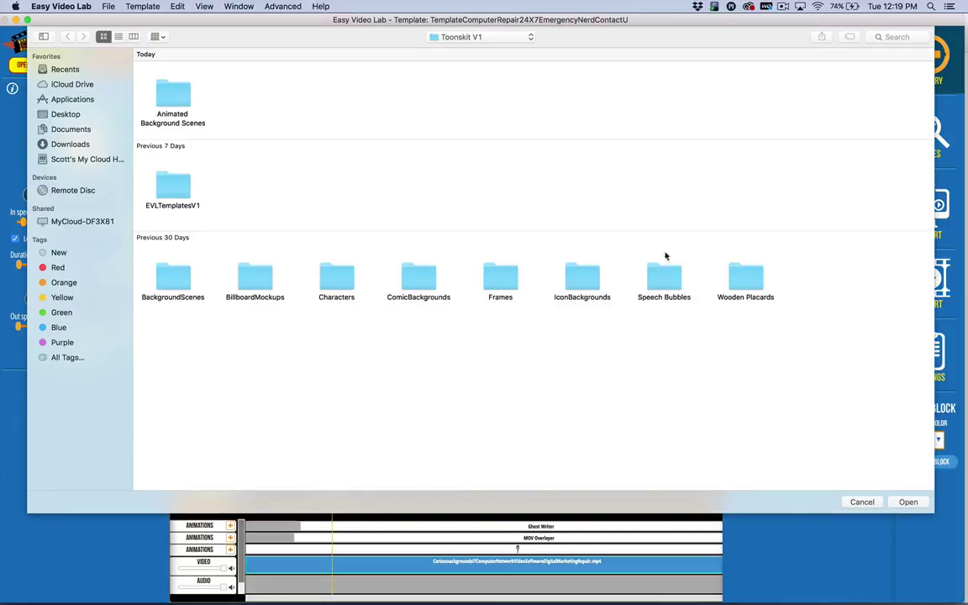
{"action": "left_click", "coordinate": [862, 501]}
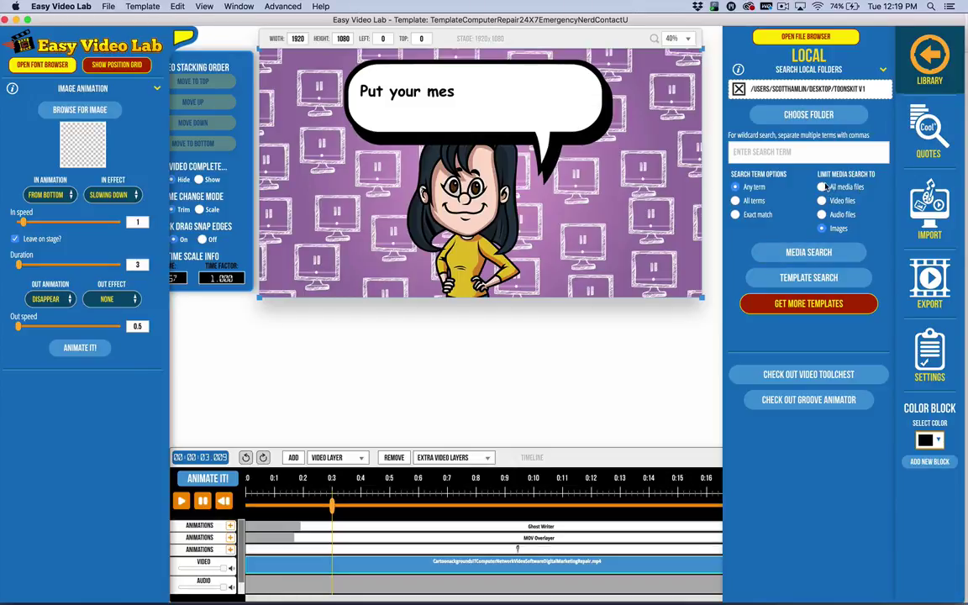
Search the local folder for all 192 images and scroll through the first page.
{"action": "left_click", "coordinate": [798, 252]}
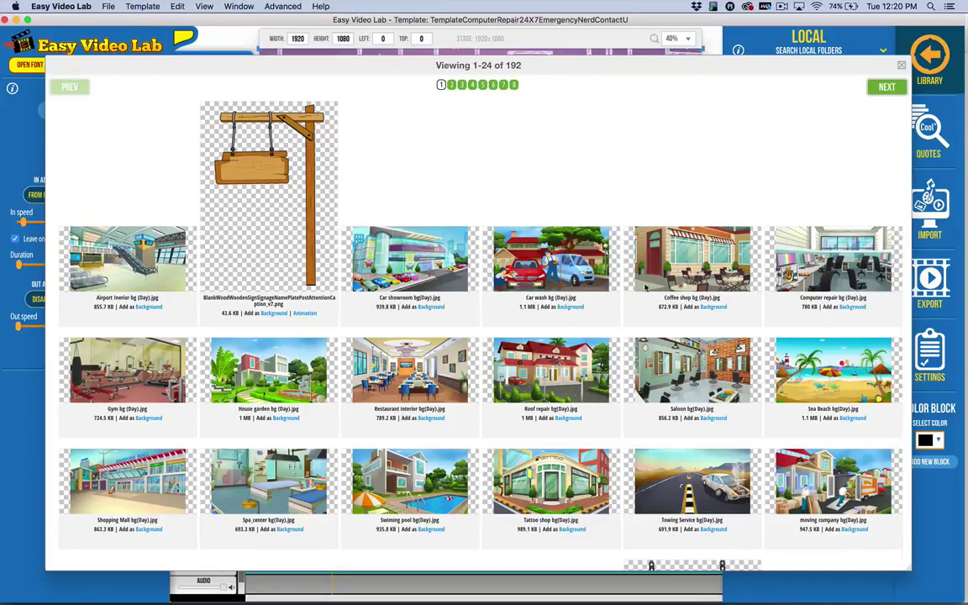
{"action": "scroll", "coordinate": [572, 330], "scroll_direction": "down", "scroll_amount": 3}
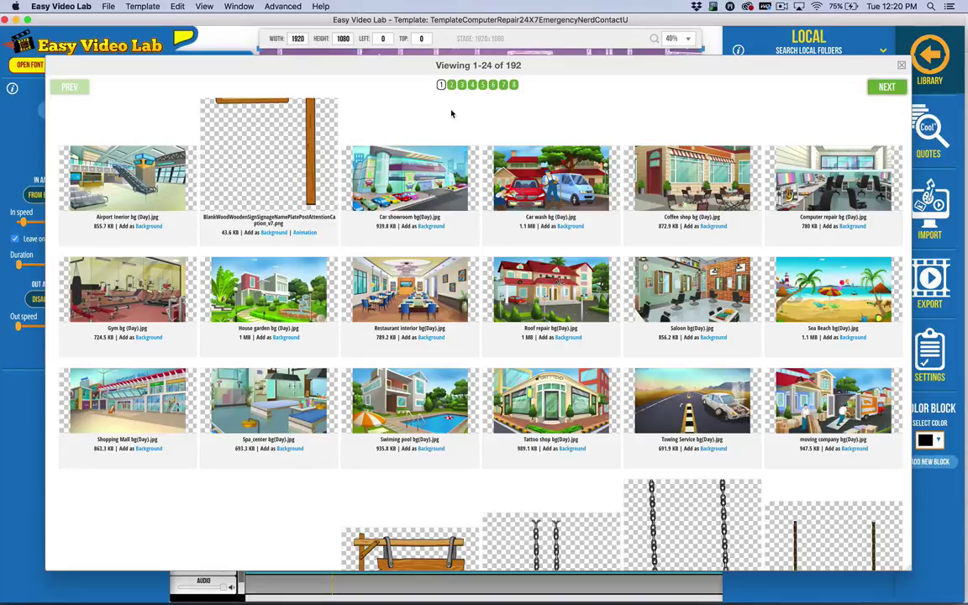
{"action": "scroll", "coordinate": [418, 153], "scroll_direction": "down", "scroll_amount": 3}
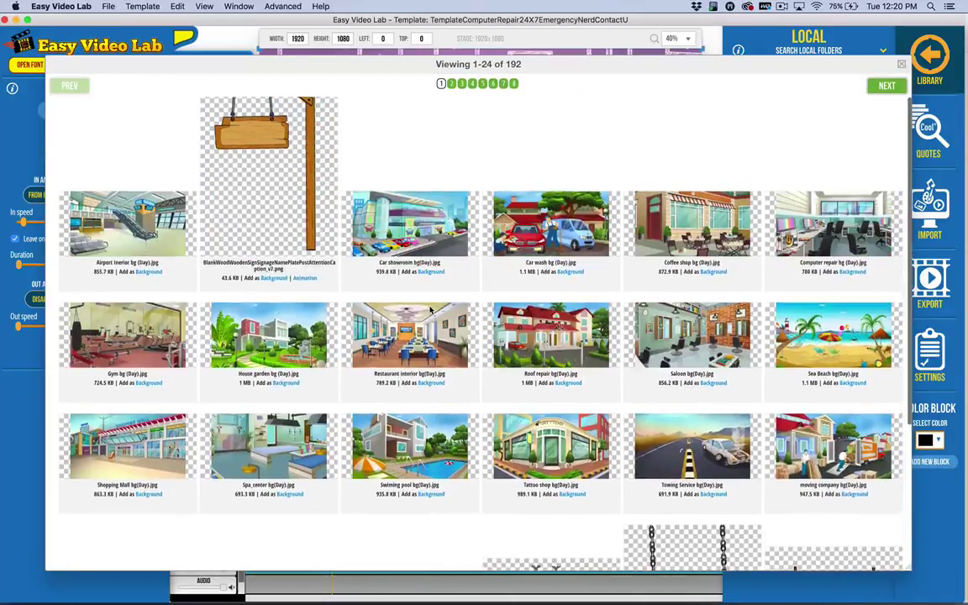
{"action": "scroll", "coordinate": [430, 310], "scroll_direction": "down", "scroll_amount": 3}
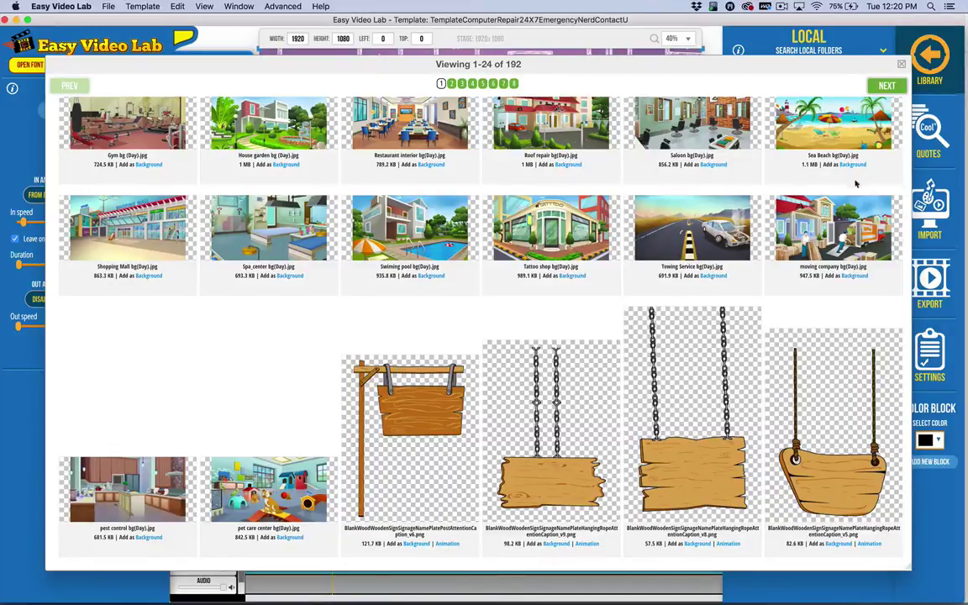
Browse pages 2 and 3 of the results, reaching items 49–72 of cartoon characters.
{"action": "left_click", "coordinate": [451, 84]}
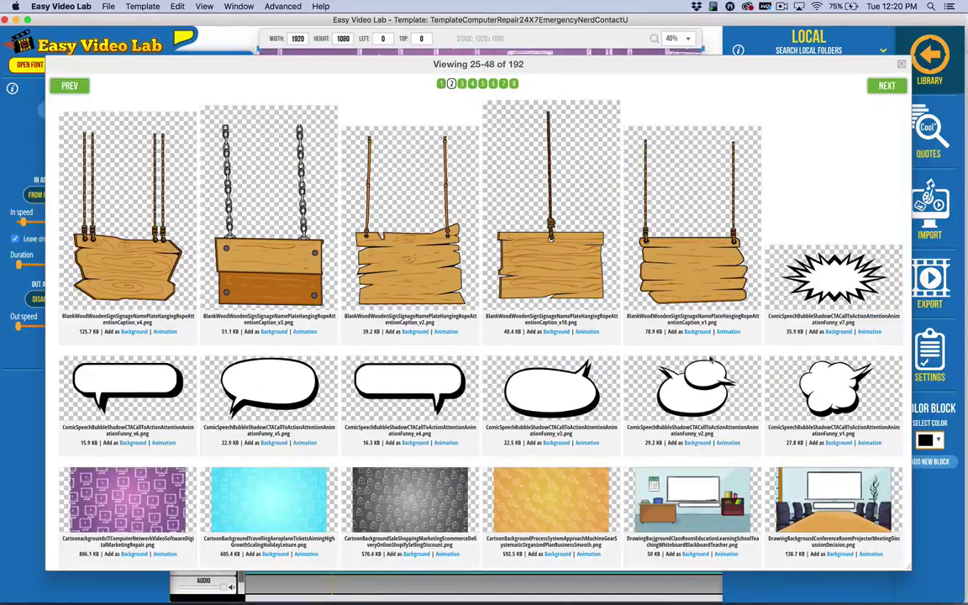
{"action": "scroll", "coordinate": [391, 418], "scroll_direction": "down", "scroll_amount": 3}
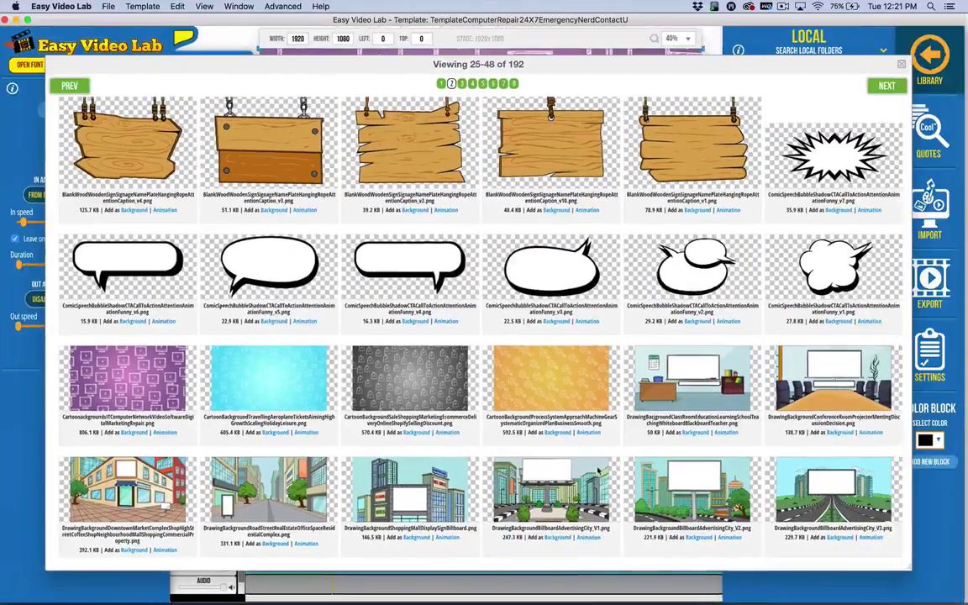
{"action": "left_click", "coordinate": [461, 84]}
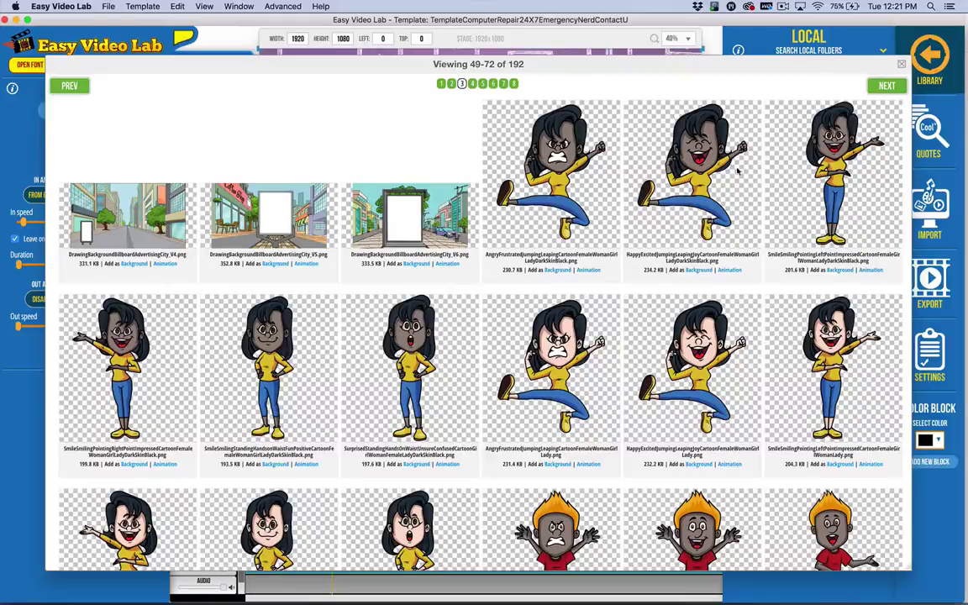
{"action": "scroll", "coordinate": [497, 458], "scroll_direction": "down", "scroll_amount": 5}
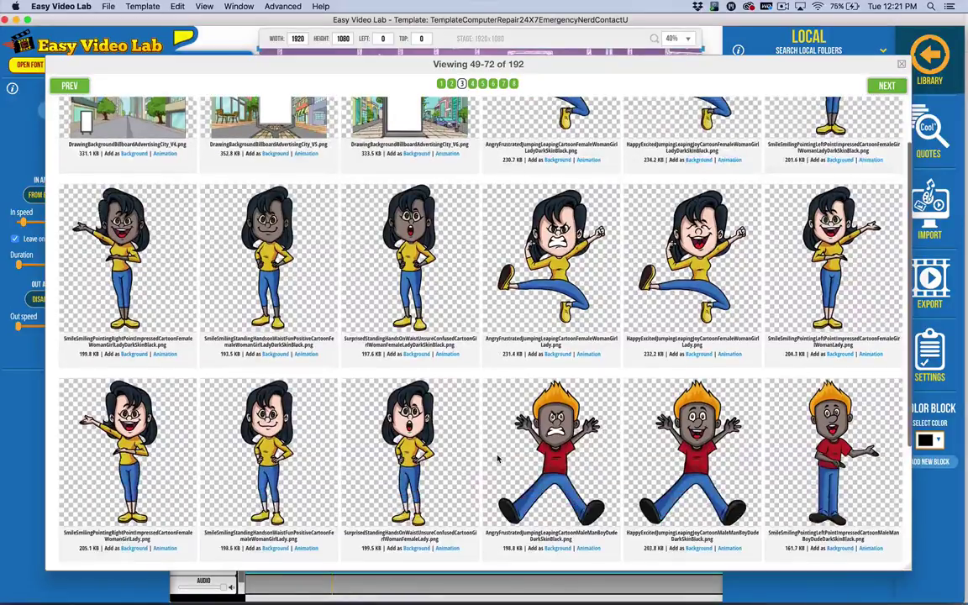
{"action": "scroll", "coordinate": [497, 458], "scroll_direction": "up", "scroll_amount": 4}
{"action": "scroll", "coordinate": [497, 458], "scroll_direction": "up", "scroll_amount": 1}
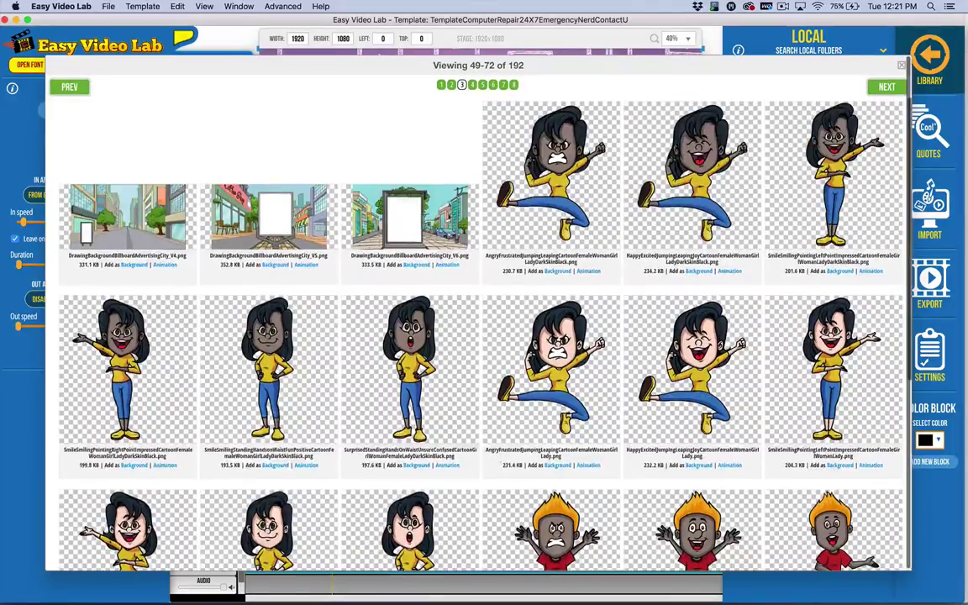
Go to page 4 of the media results and scroll through items 73–96.
{"action": "left_click", "coordinate": [472, 85]}
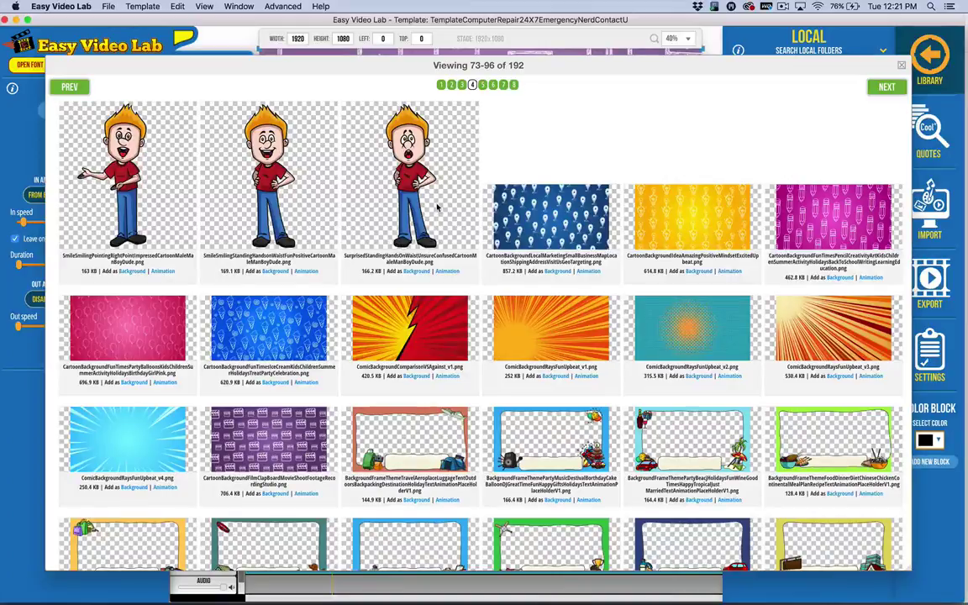
{"action": "scroll", "coordinate": [437, 207], "scroll_direction": "down", "scroll_amount": 2}
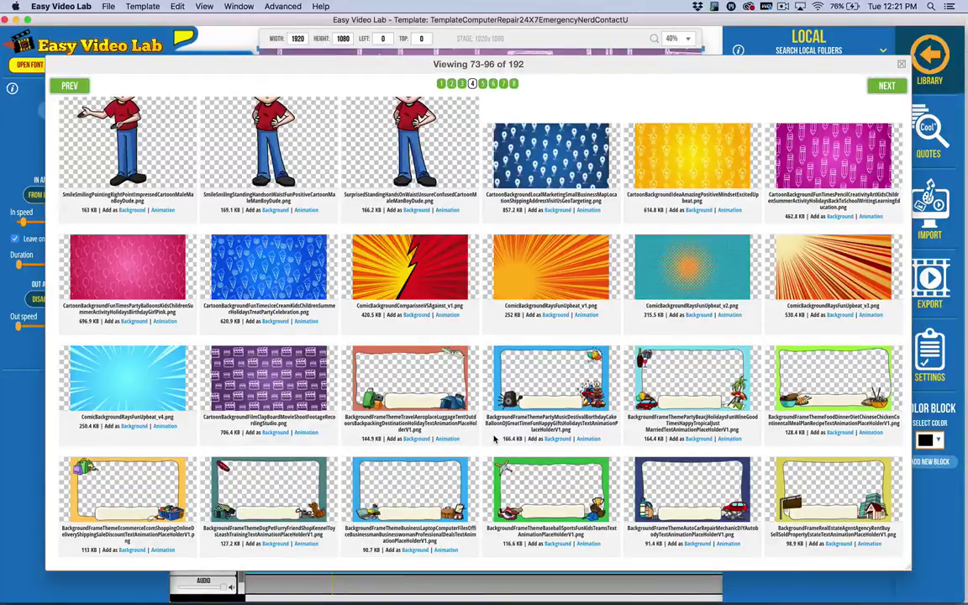
Go to page 5 (items 97–120) and play then stop the BackgroundFrameBlank preview.
{"action": "left_click", "coordinate": [483, 84]}
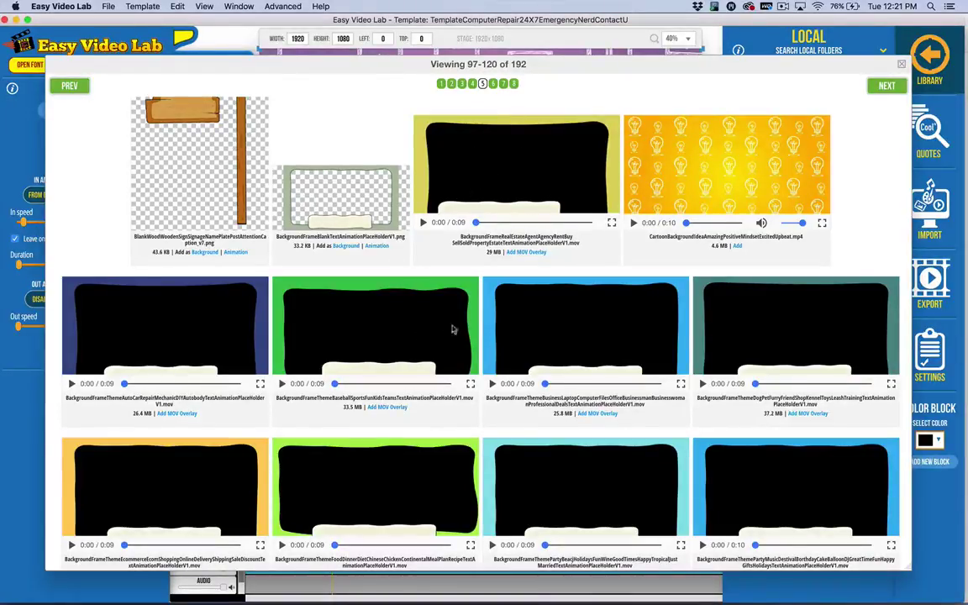
{"action": "scroll", "coordinate": [443, 389], "scroll_direction": "down", "scroll_amount": 5}
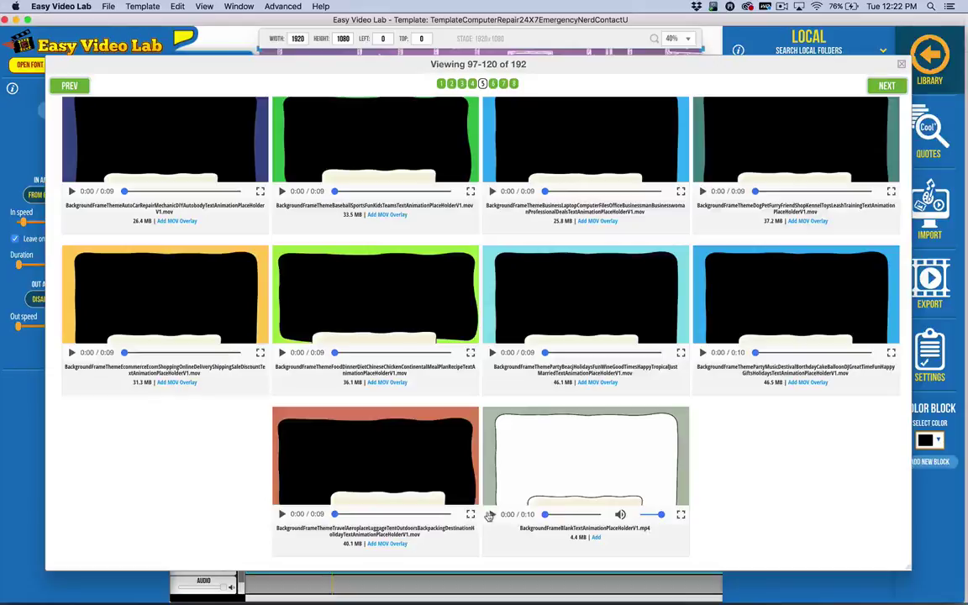
{"action": "left_click", "coordinate": [491, 514]}
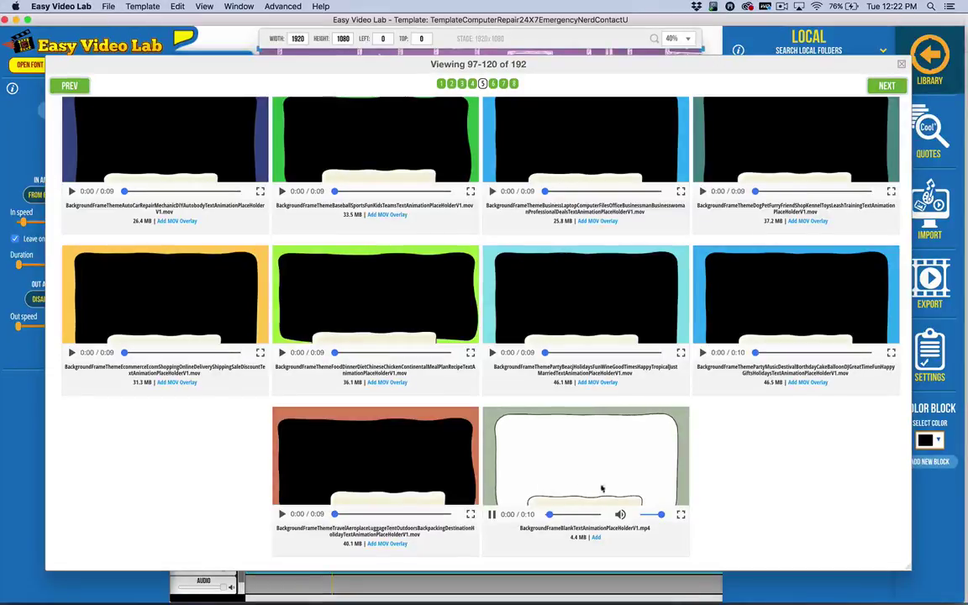
{"action": "left_click", "coordinate": [491, 514]}
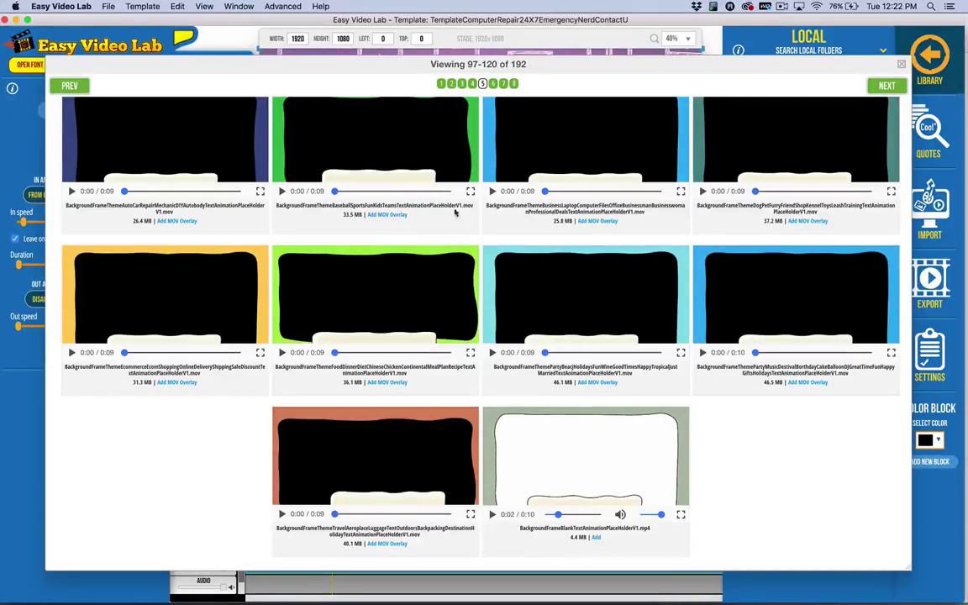
Show library page 6, items 121–144, and scroll through its clips.
{"action": "left_click", "coordinate": [493, 83]}
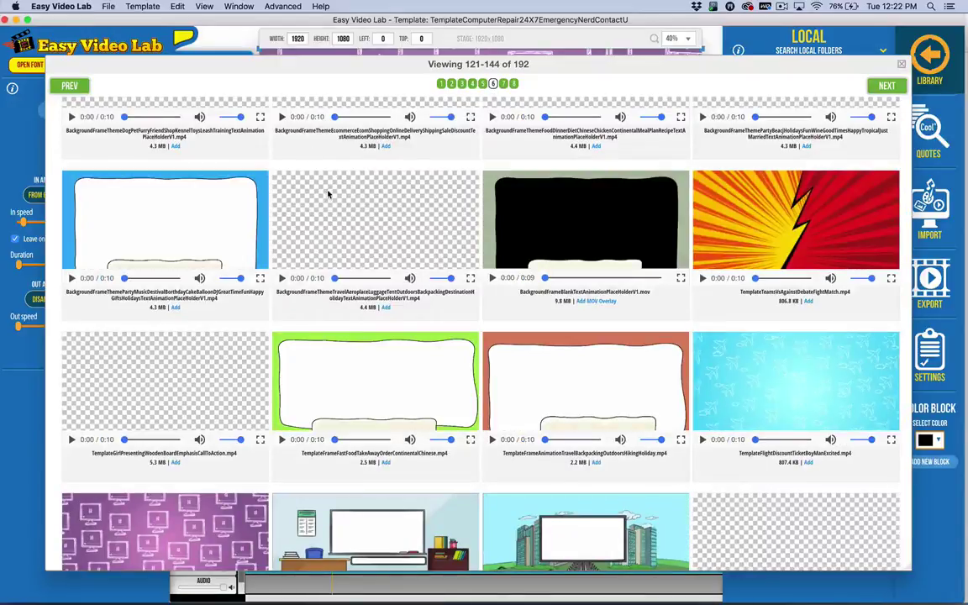
{"action": "scroll", "coordinate": [571, 277], "scroll_direction": "up", "scroll_amount": 5}
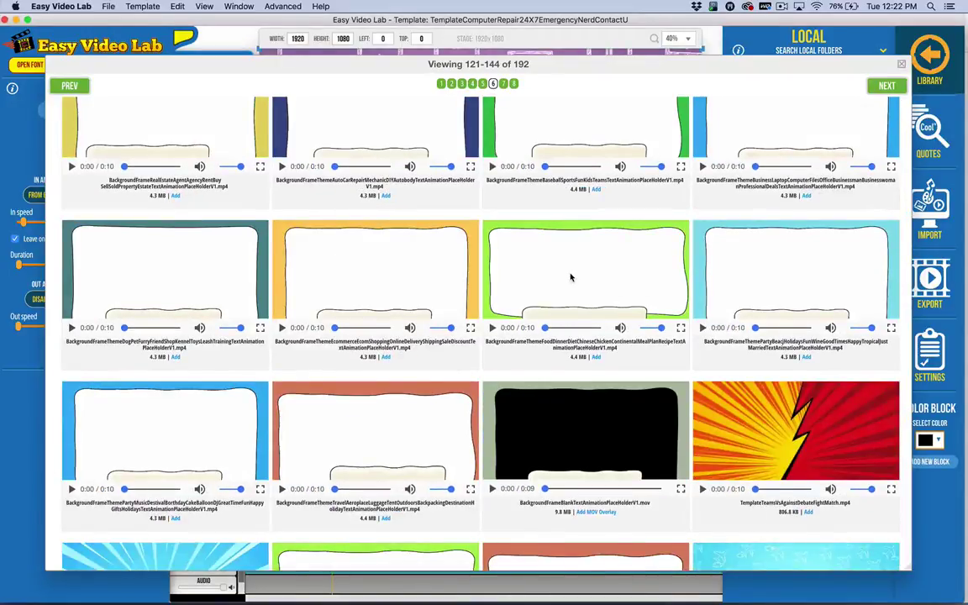
{"action": "scroll", "coordinate": [571, 276], "scroll_direction": "down", "scroll_amount": 8}
{"action": "scroll", "coordinate": [771, 248], "scroll_direction": "up", "scroll_amount": 2}
{"action": "scroll", "coordinate": [771, 248], "scroll_direction": "up", "scroll_amount": 1}
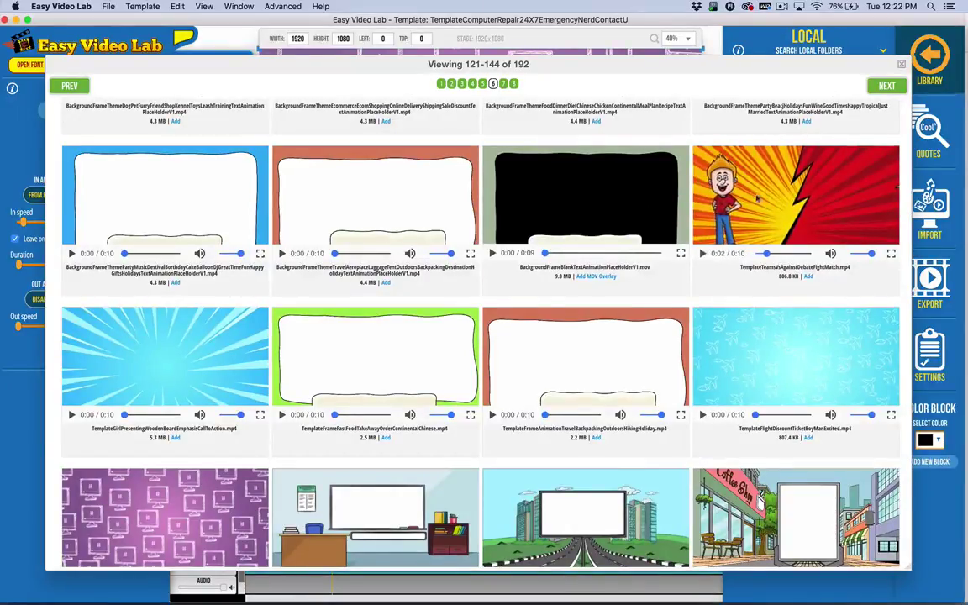
{"action": "scroll", "coordinate": [166, 404], "scroll_direction": "down", "scroll_amount": 3}
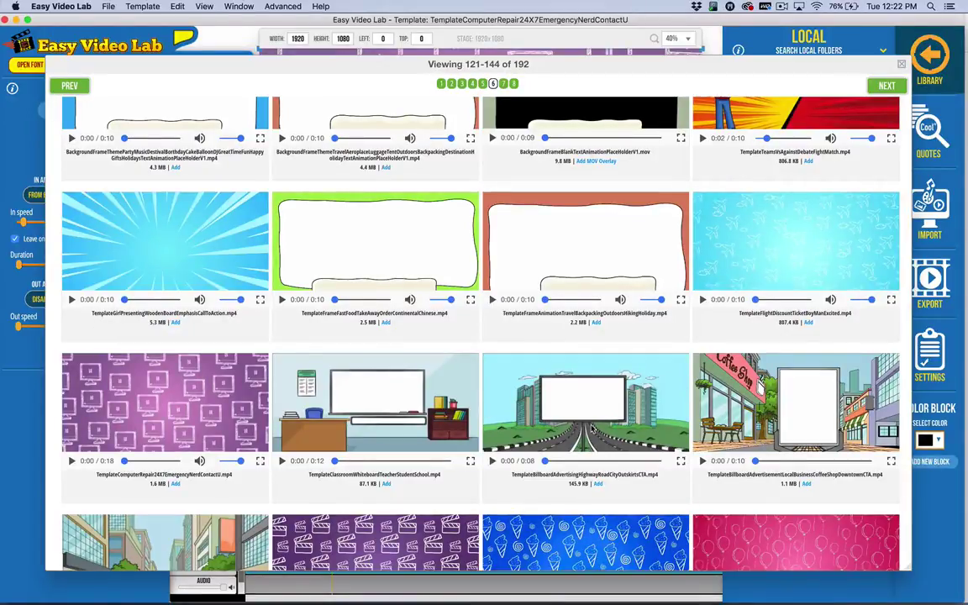
{"action": "scroll", "coordinate": [593, 428], "scroll_direction": "down", "scroll_amount": 3}
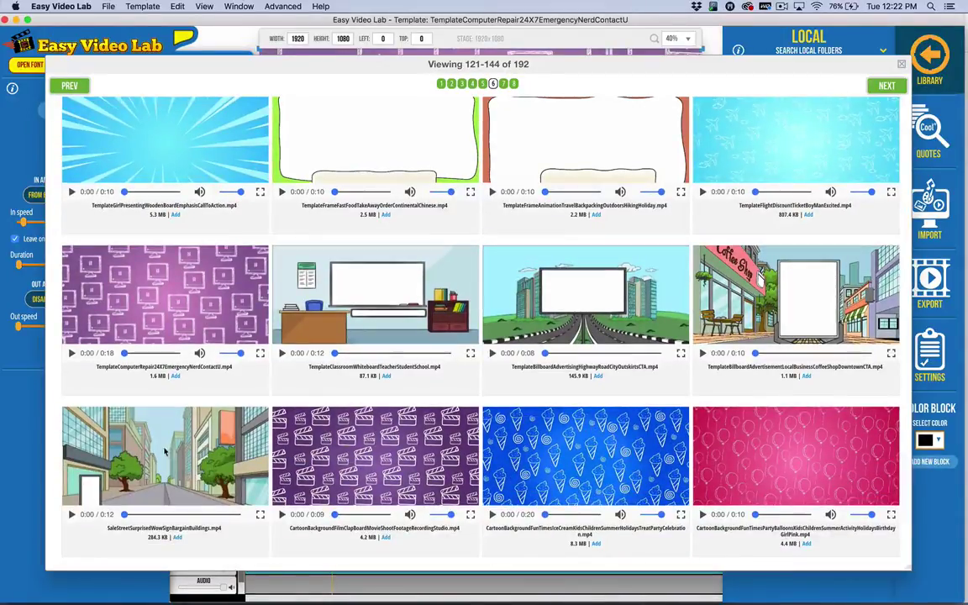
Preview the SaleStreet, ice-cream and pink balloon background clips.
{"action": "left_click", "coordinate": [72, 514]}
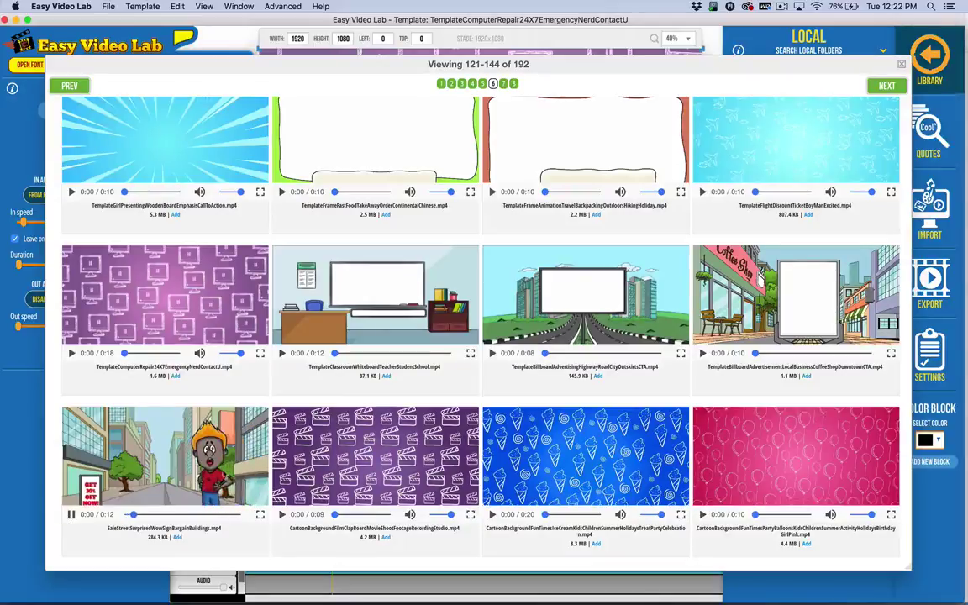
{"action": "left_click", "coordinate": [73, 514]}
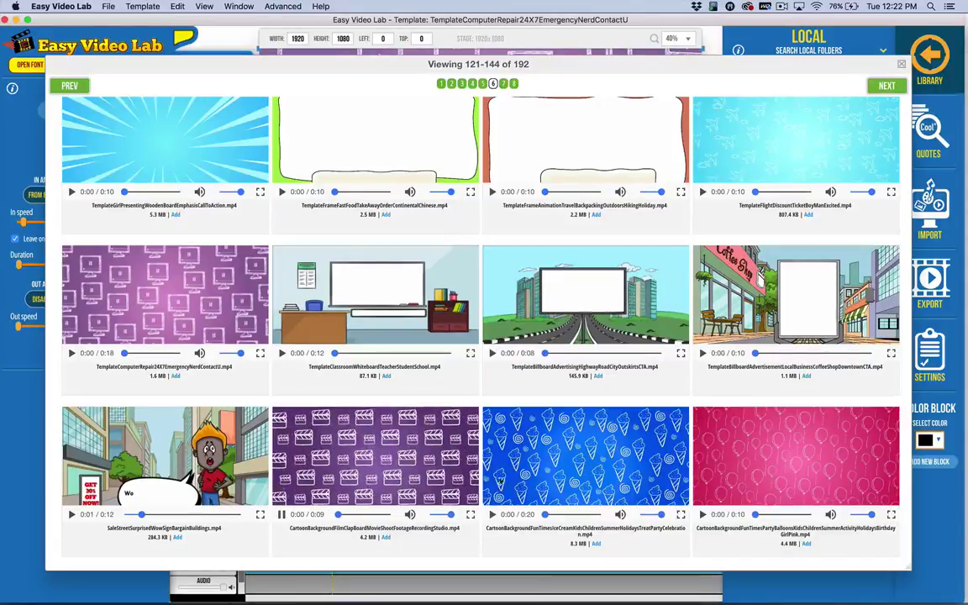
{"action": "left_click", "coordinate": [491, 513]}
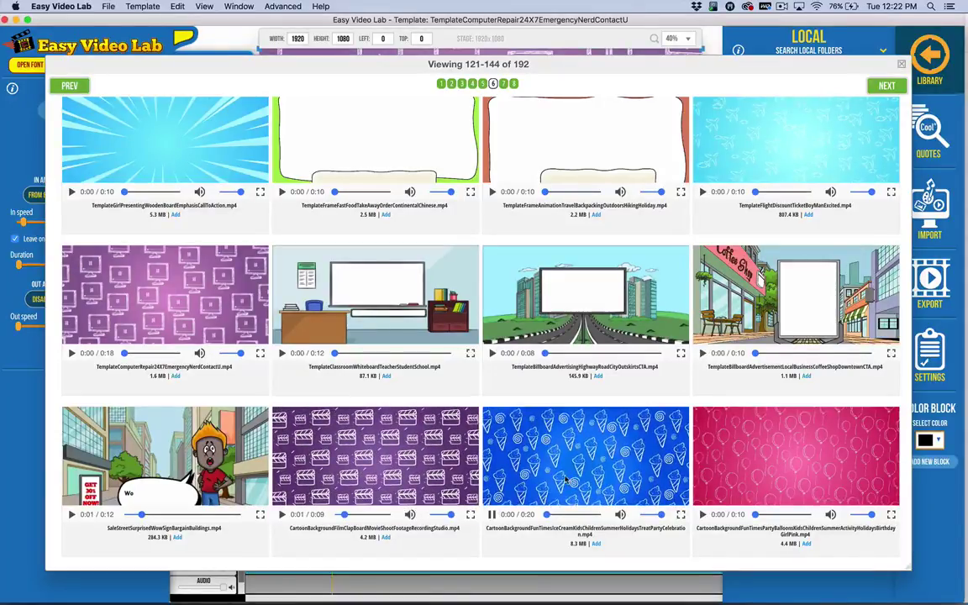
{"action": "left_click", "coordinate": [729, 487]}
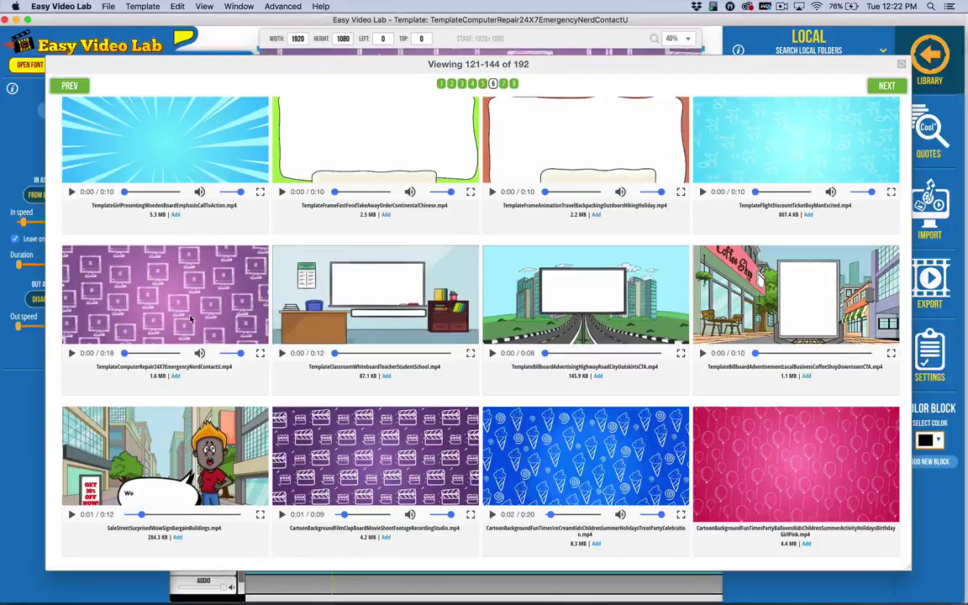
Preview a speech-bubble clip on items 145–168, then move to items 169–192 and play the Saloon clip.
{"action": "left_click", "coordinate": [503, 83]}
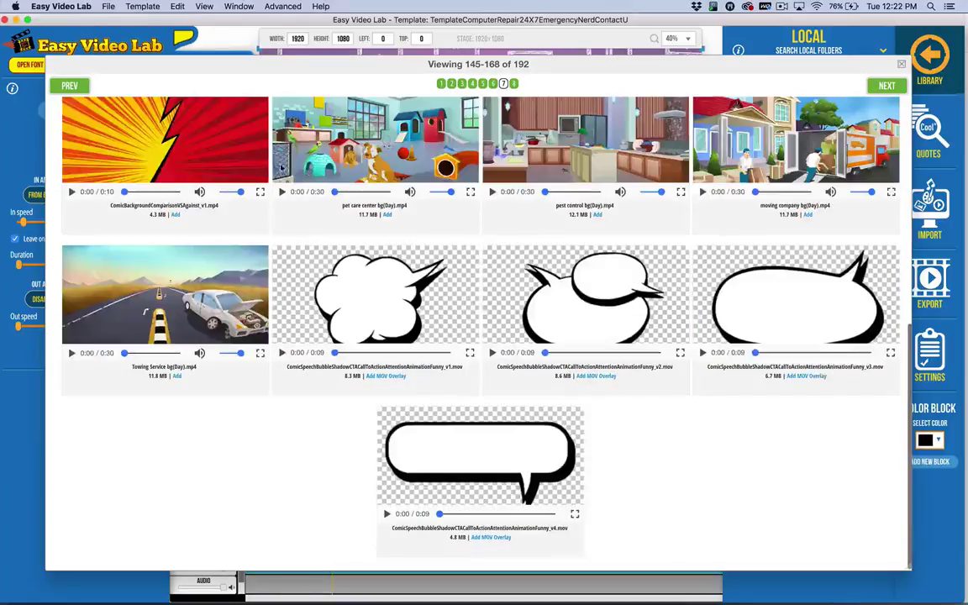
{"action": "left_click", "coordinate": [282, 353]}
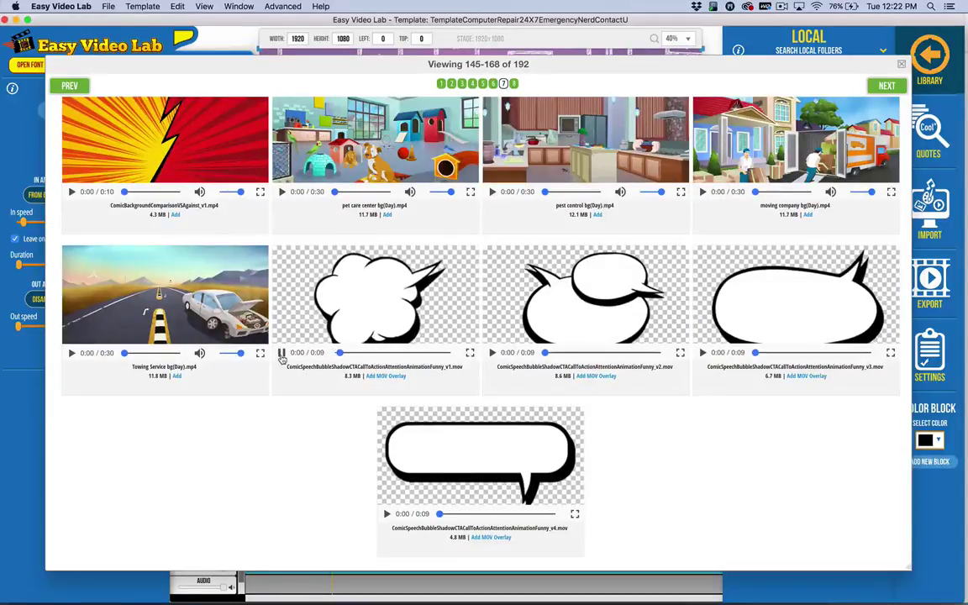
{"action": "left_click", "coordinate": [282, 352]}
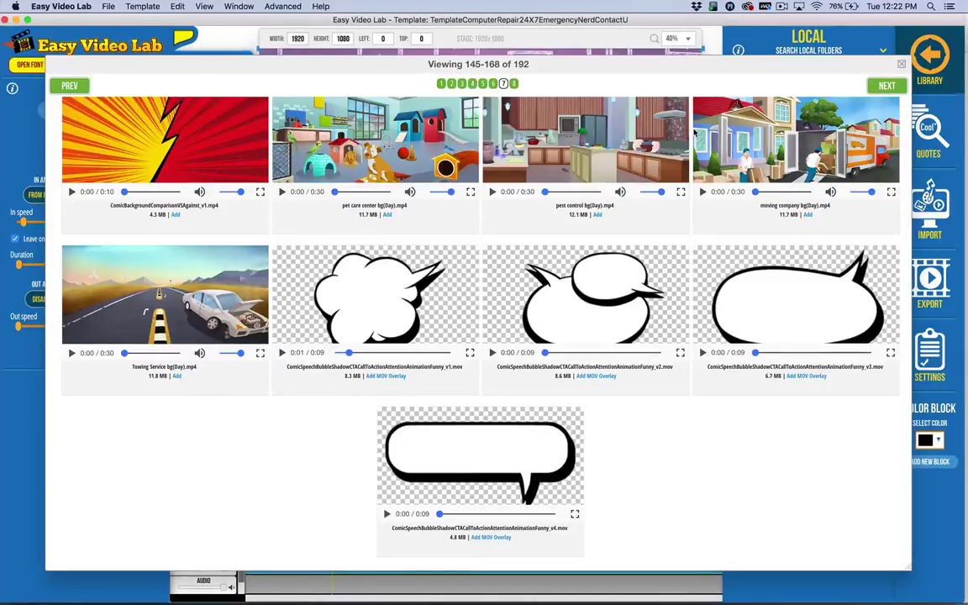
{"action": "left_click", "coordinate": [513, 84]}
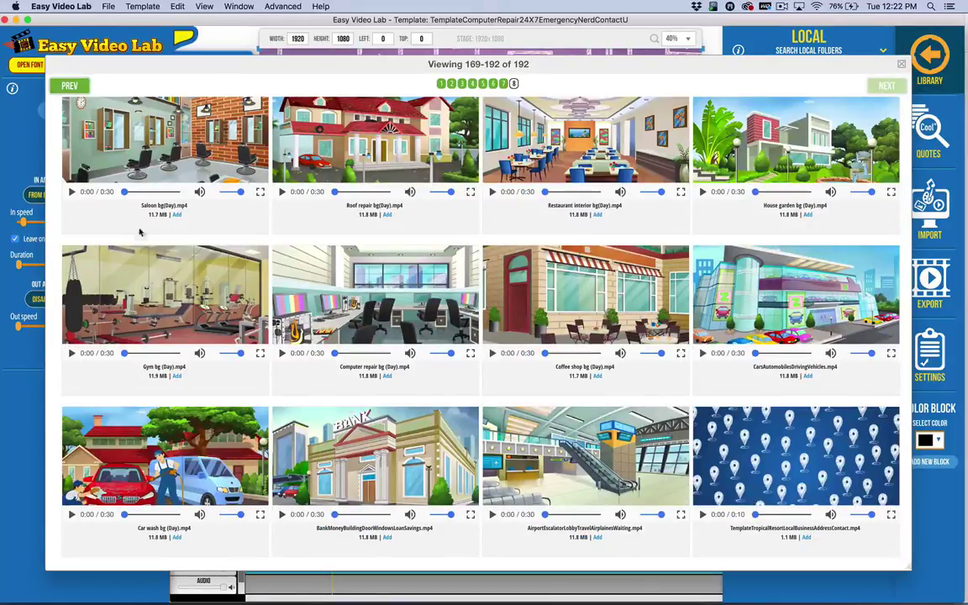
{"action": "left_click", "coordinate": [71, 192]}
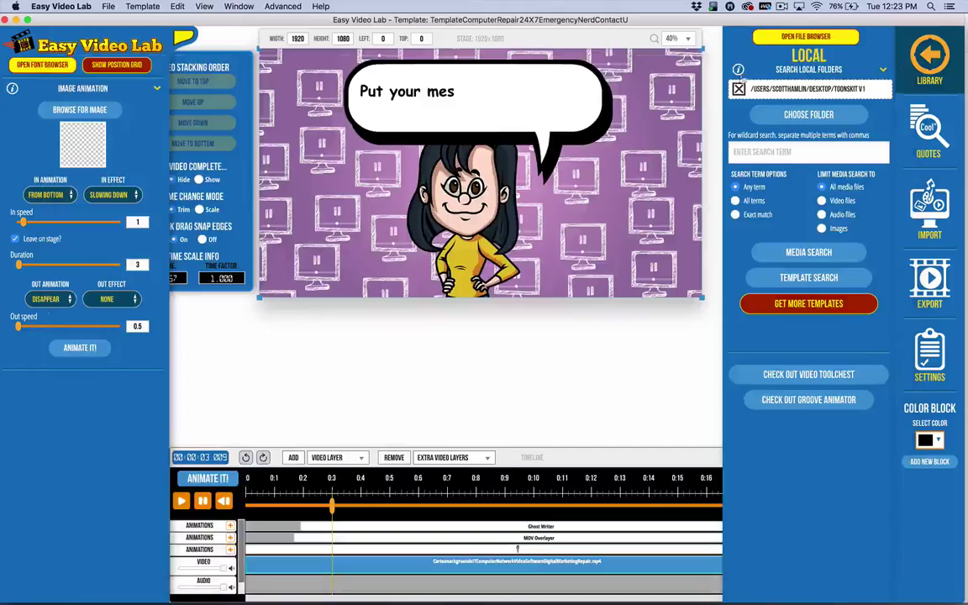
Close the video library dialog to return to the computer-repair template.
{"action": "left_click", "coordinate": [902, 67]}
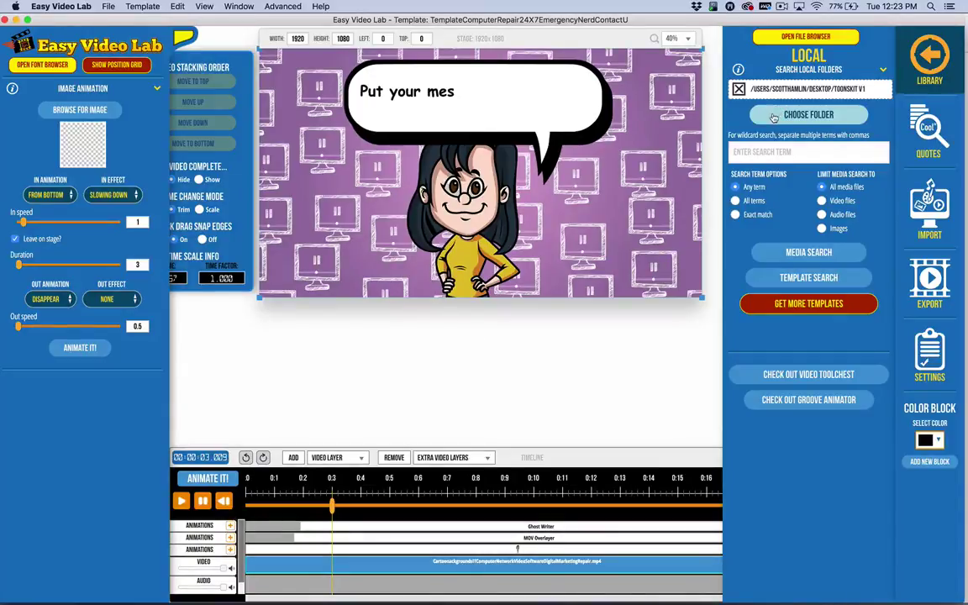
{"action": "left_click", "coordinate": [808, 115]}
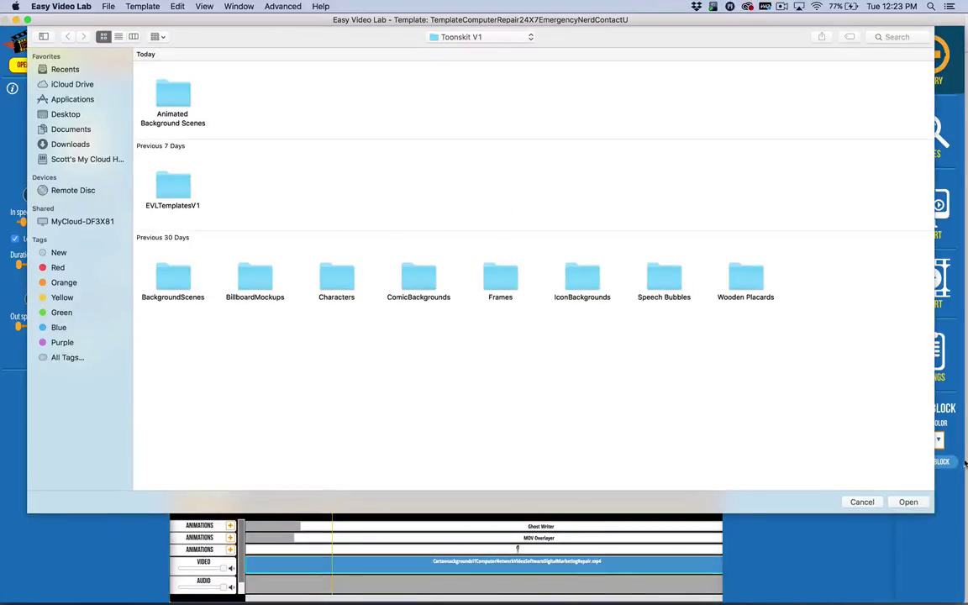
{"action": "left_click", "coordinate": [862, 502]}
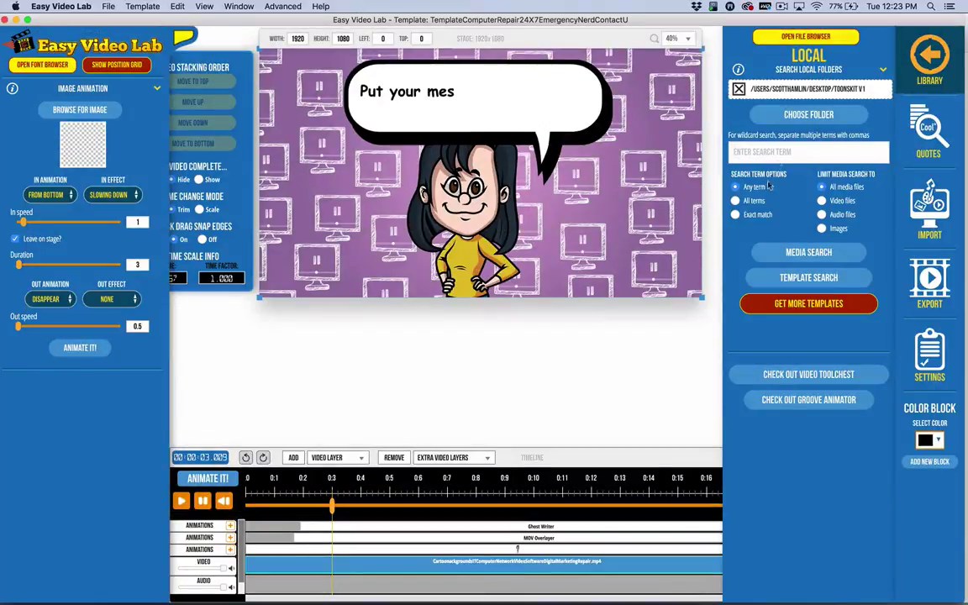
{"action": "left_click", "coordinate": [772, 119]}
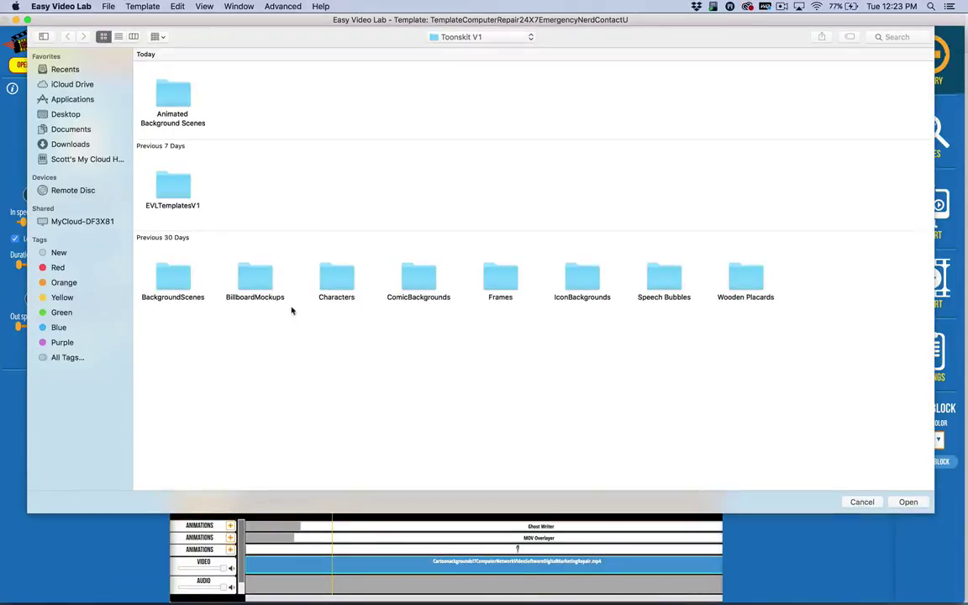
{"action": "double_click", "coordinate": [175, 107]}
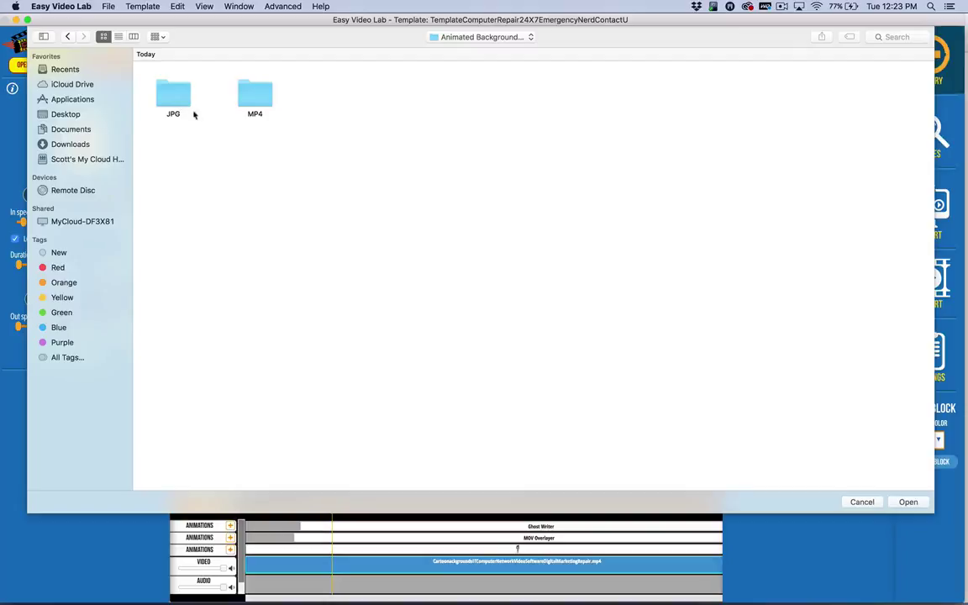
{"action": "double_click", "coordinate": [254, 93]}
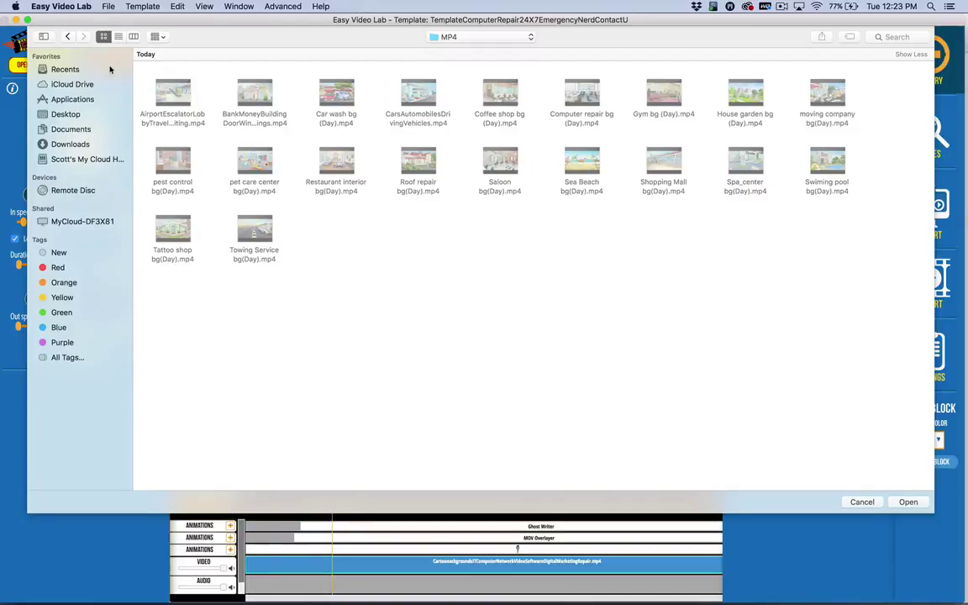
{"action": "left_click", "coordinate": [68, 36]}
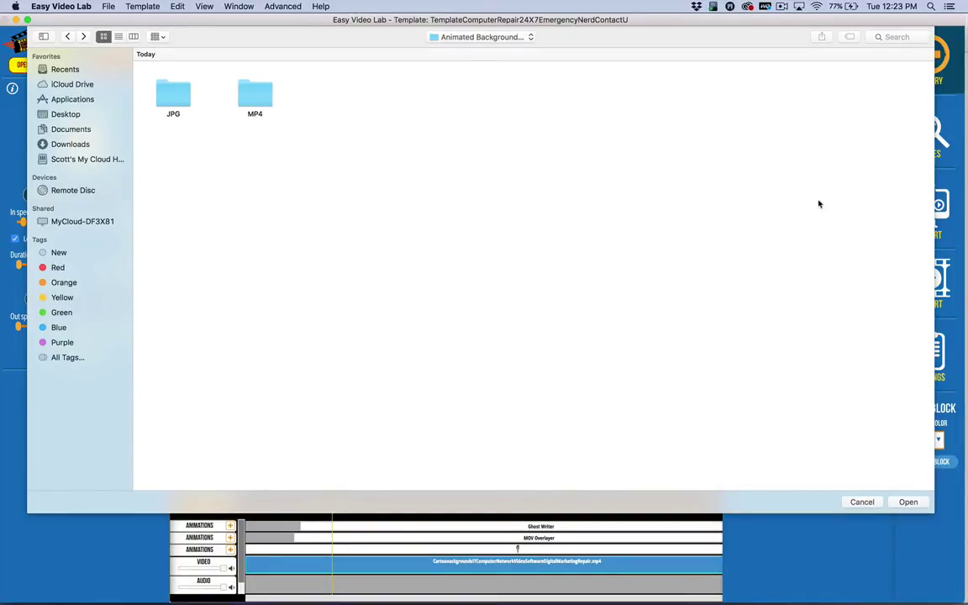
{"action": "left_click", "coordinate": [862, 501]}
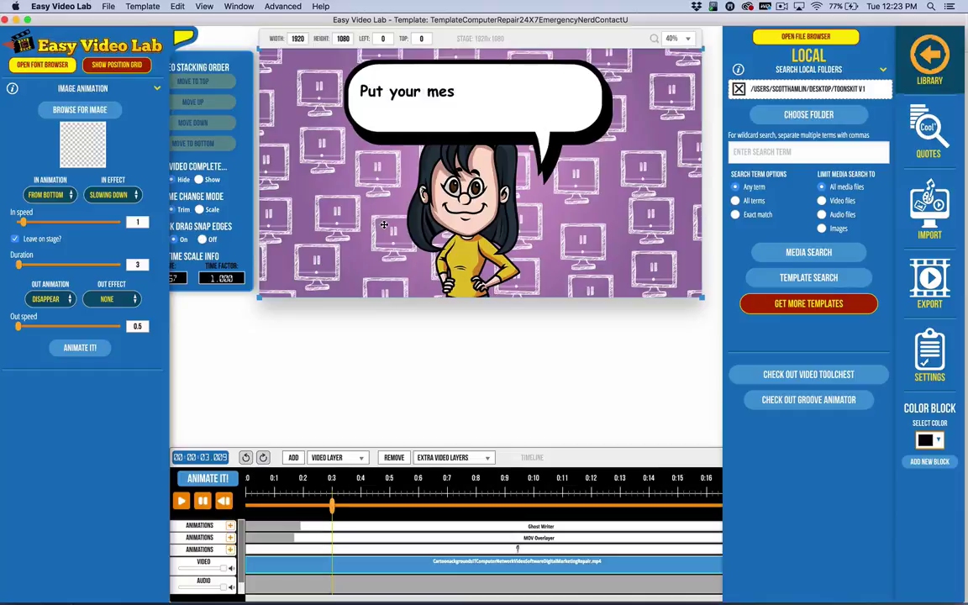